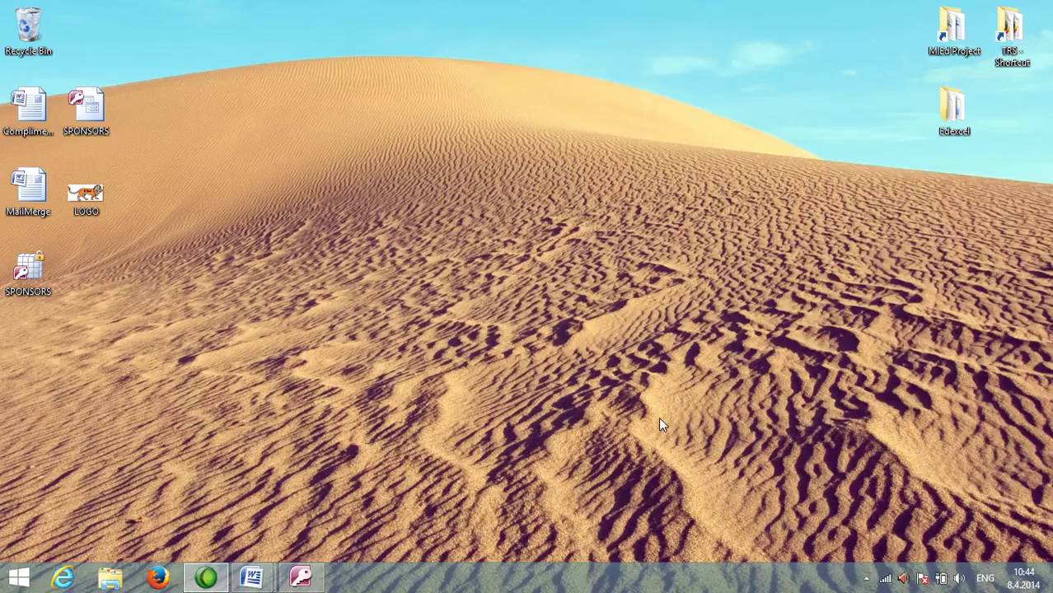
Look over the MailMerge letter and the sponsors table, then return to the desktop.
mouse_move(252, 578)
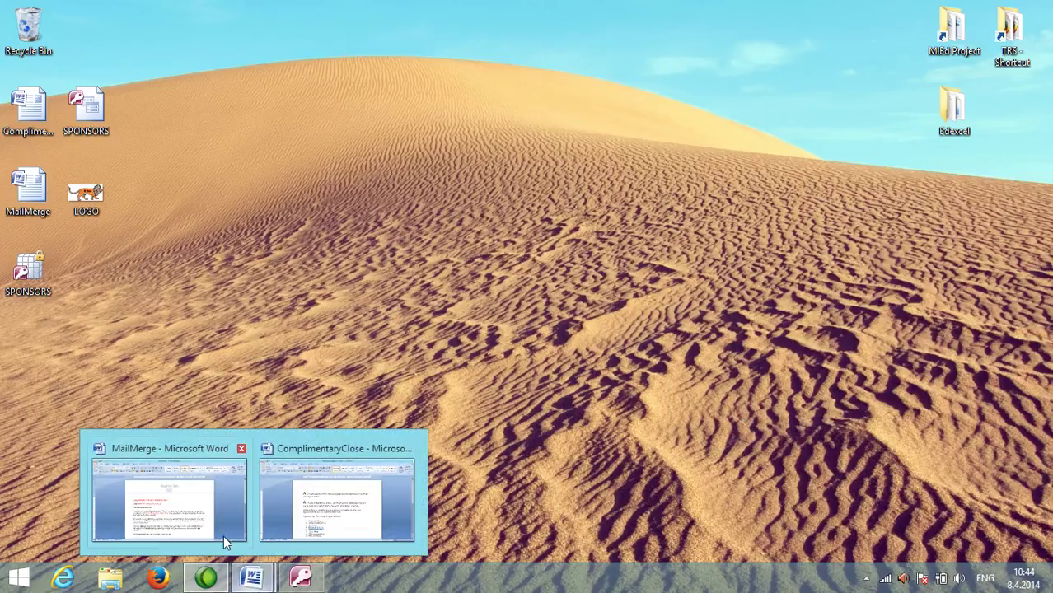
click(210, 521)
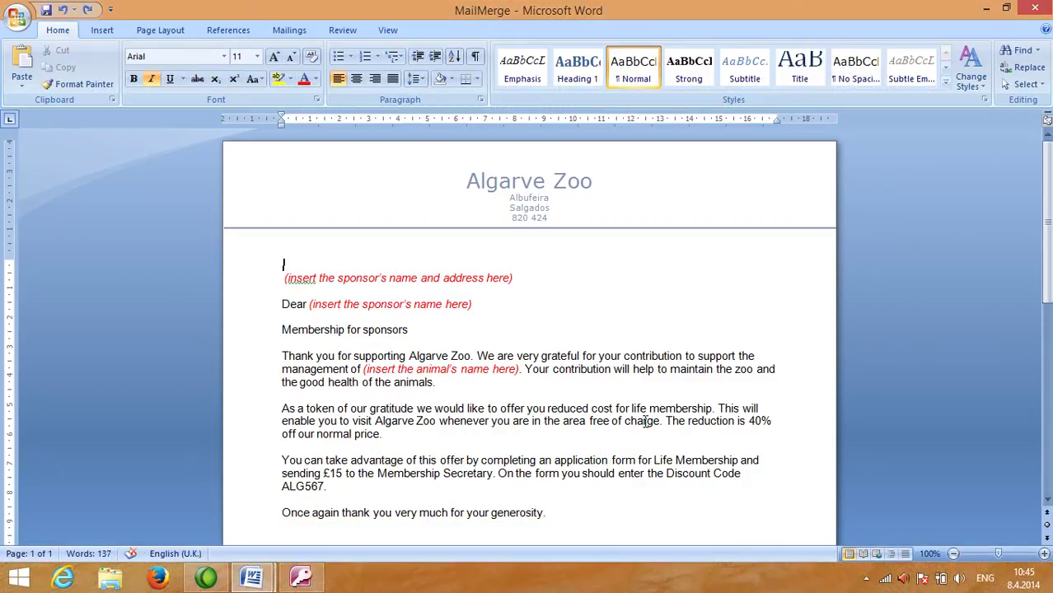
click(987, 8)
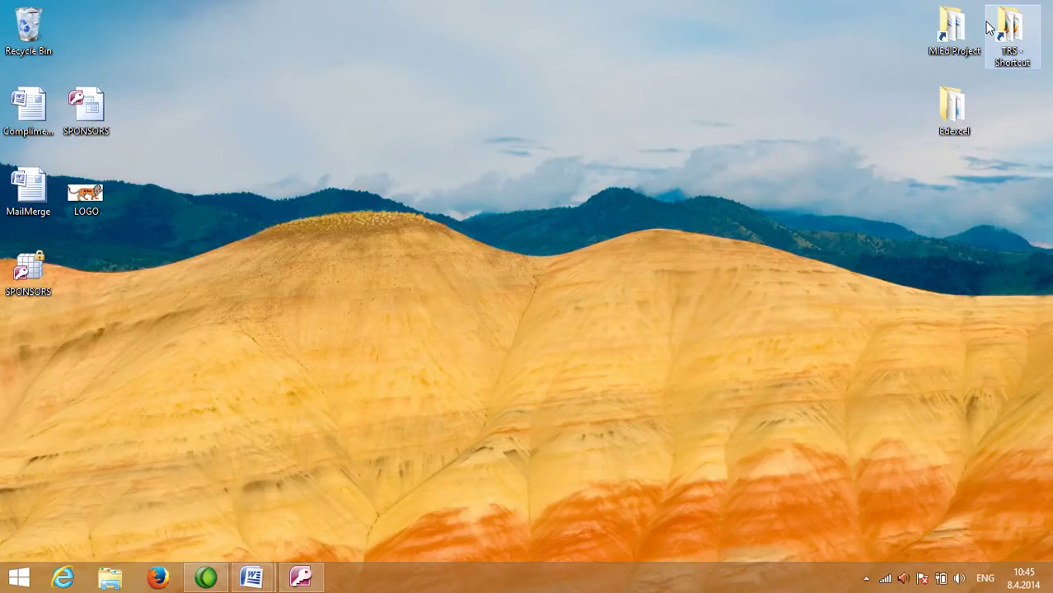
click(381, 538)
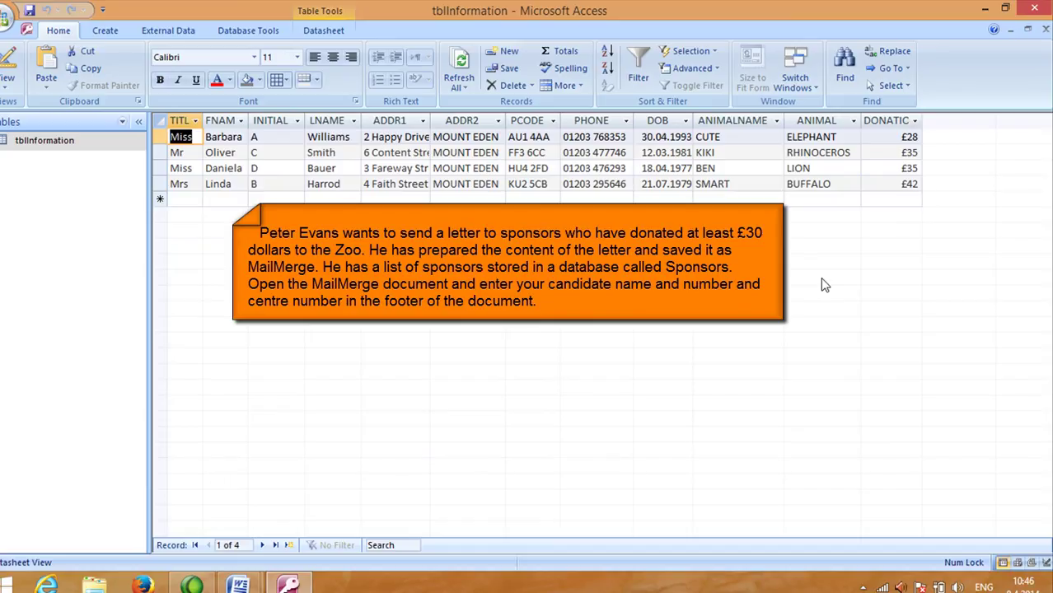
click(983, 8)
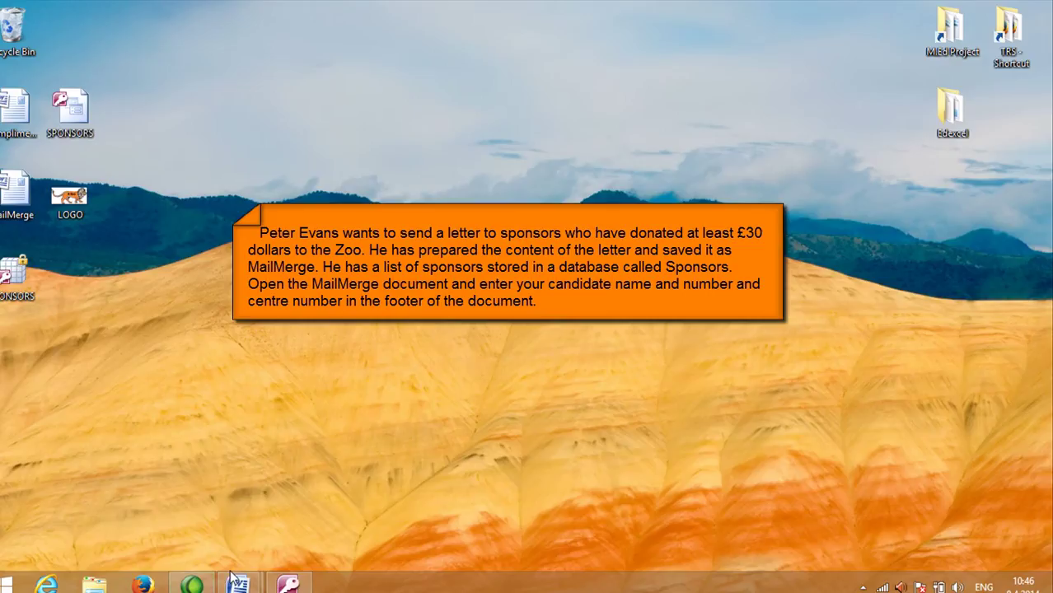
Give the MailMerge letter a Blank (Three Columns) footer with your name in the left section.
mouse_move(239, 584)
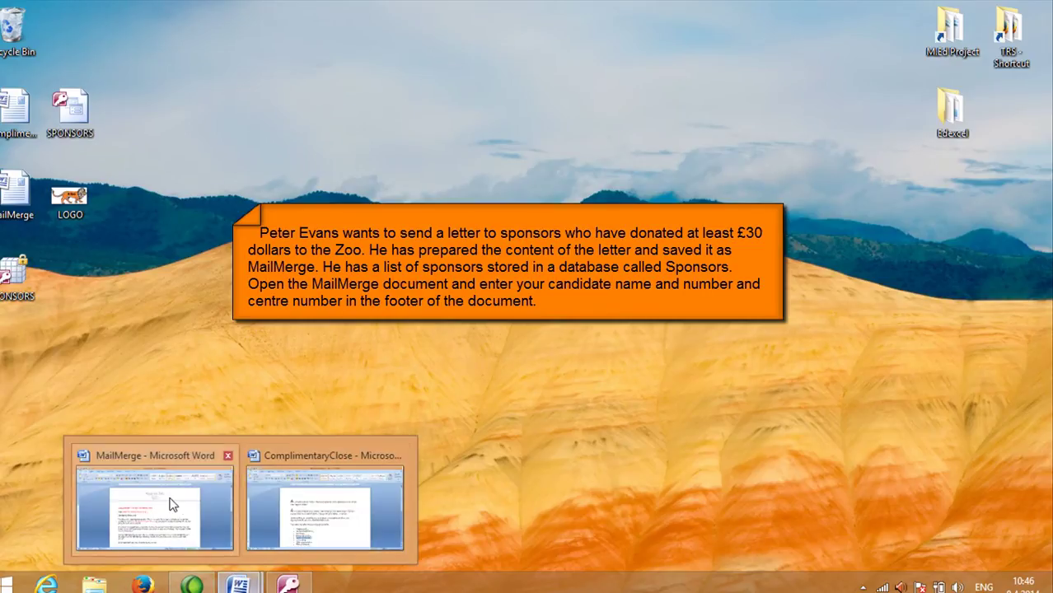
click(169, 500)
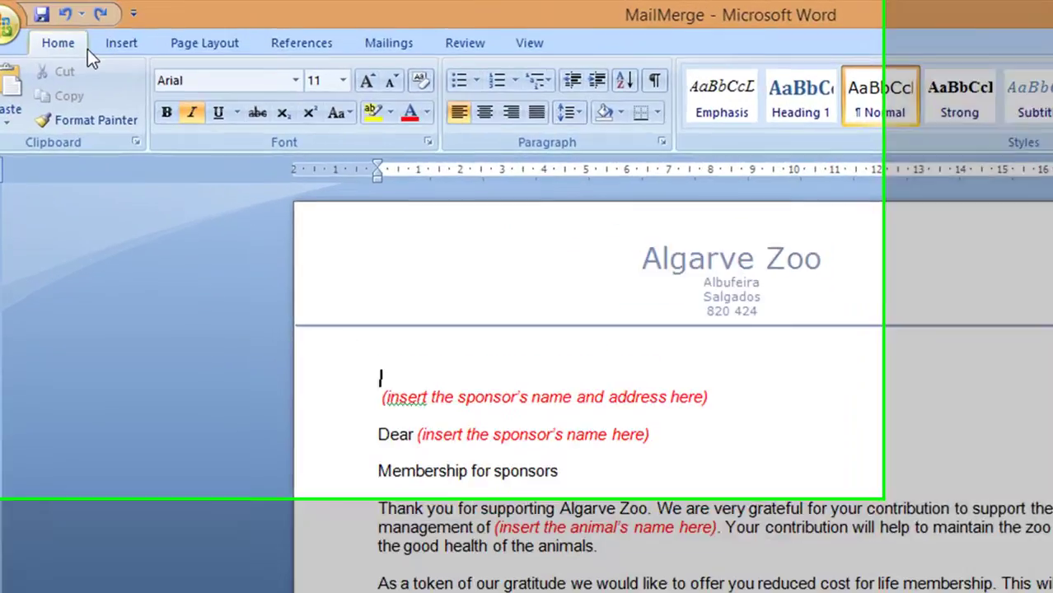
click(95, 31)
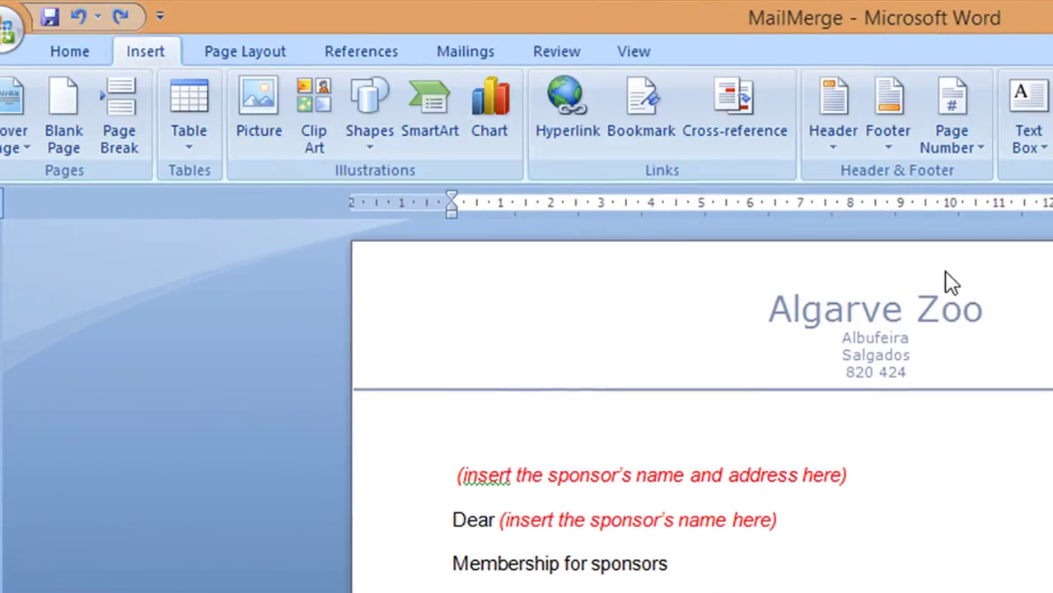
click(894, 128)
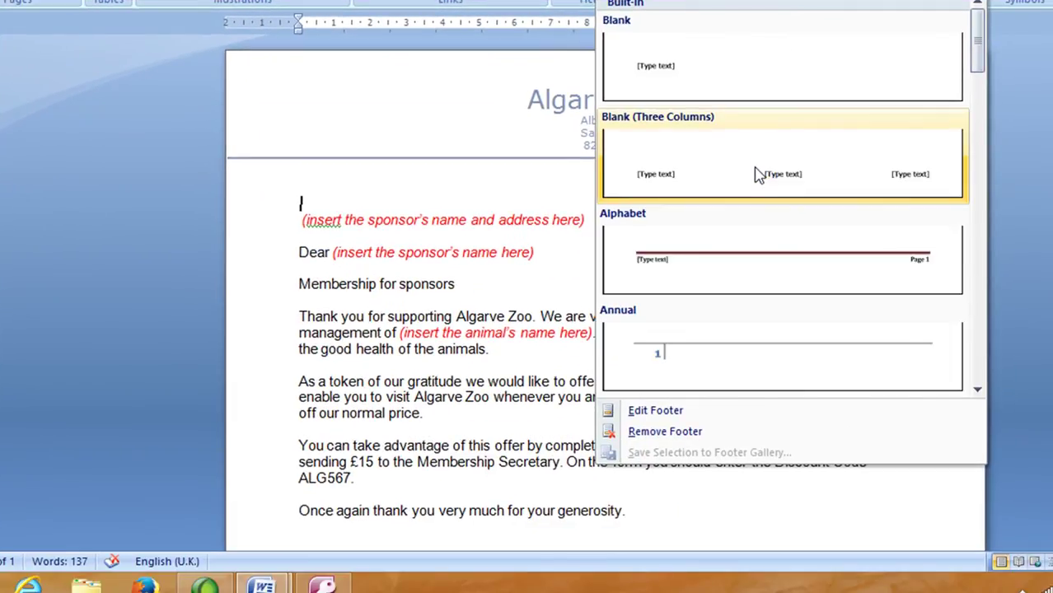
click(759, 176)
click(347, 487)
text(aslaug)
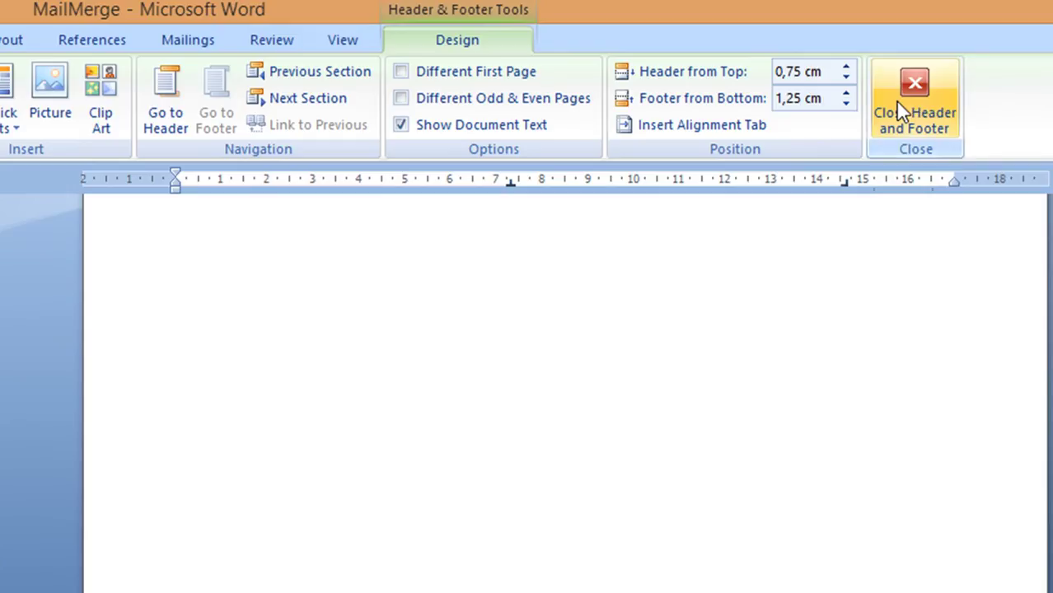
Leave the footer and edit the Algarve Zoo header, on a new line at the right tab stop.
click(895, 100)
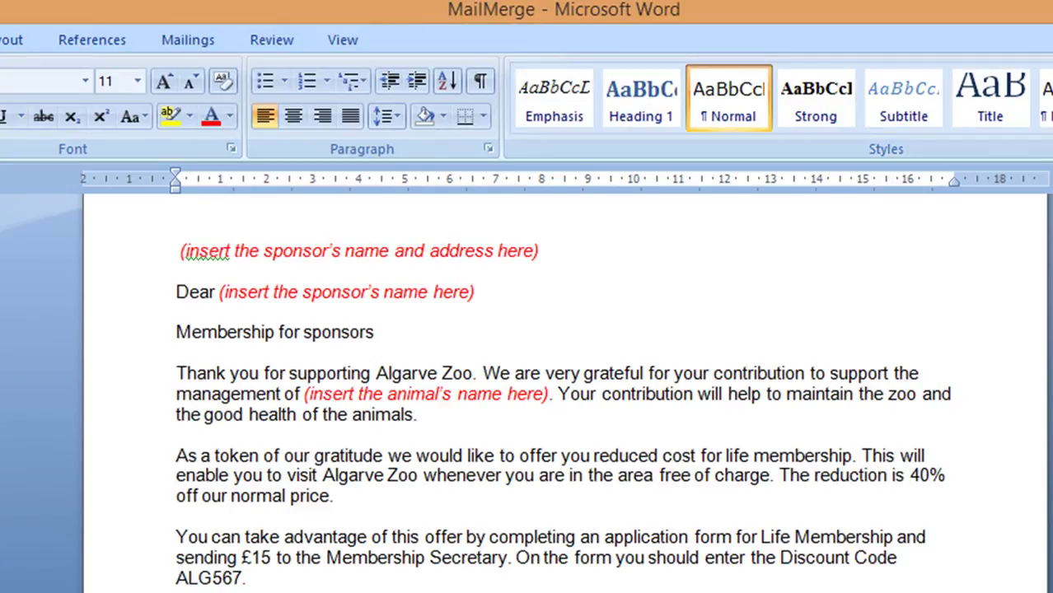
scroll(179, 404, up, 4)
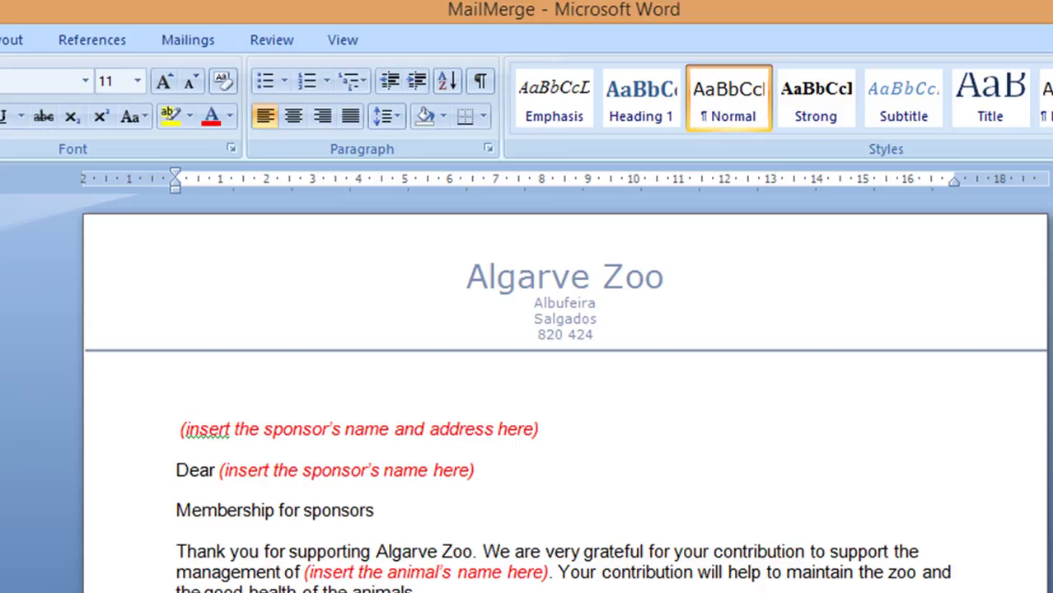
double_click(907, 309)
key(Down)
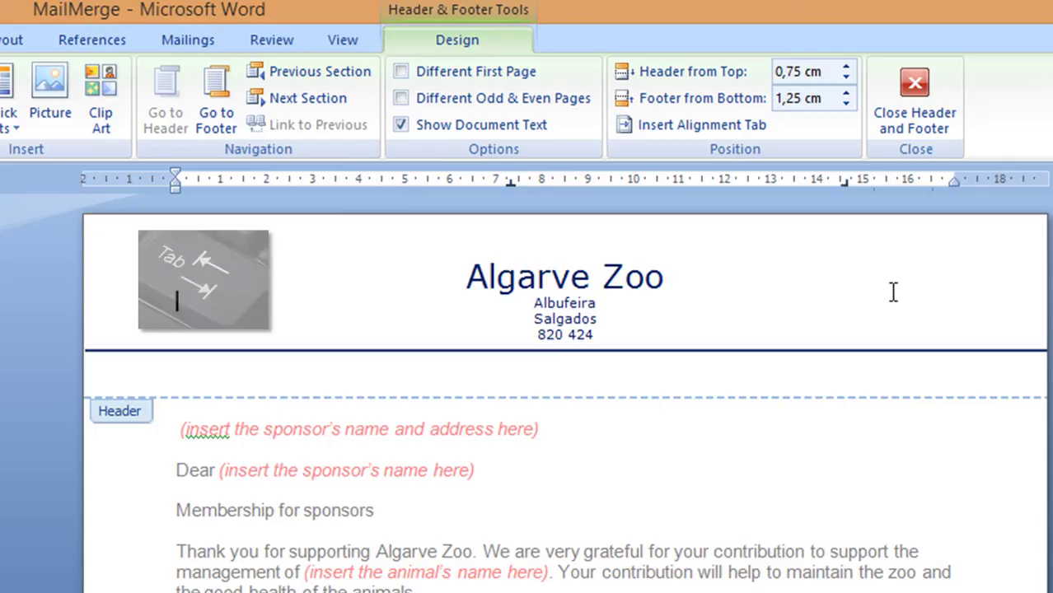
key(Tab)
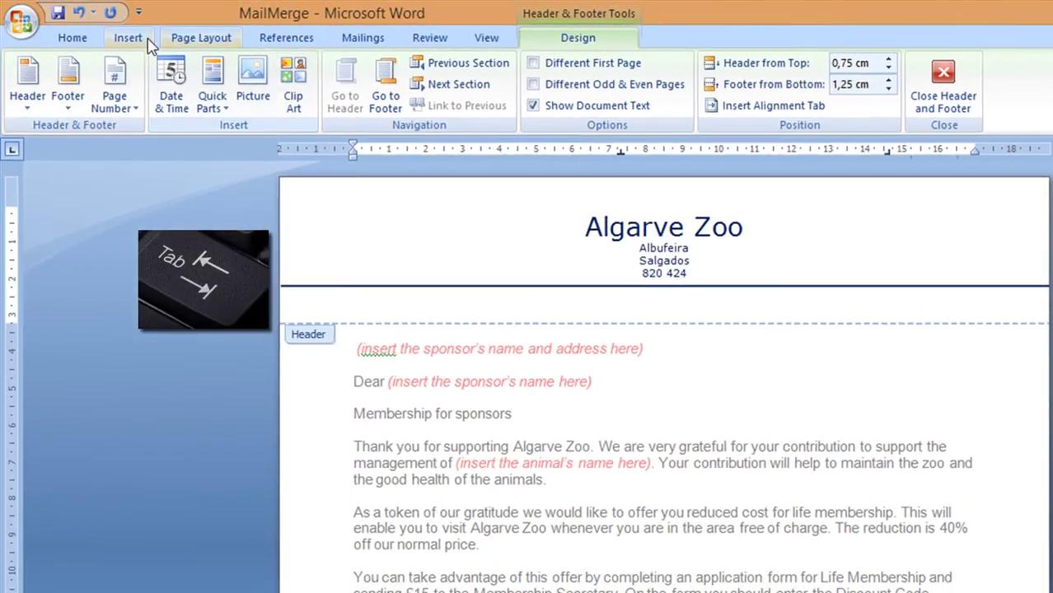
Insert the LOGO picture from the Desktop into the Algarve Zoo header.
click(130, 41)
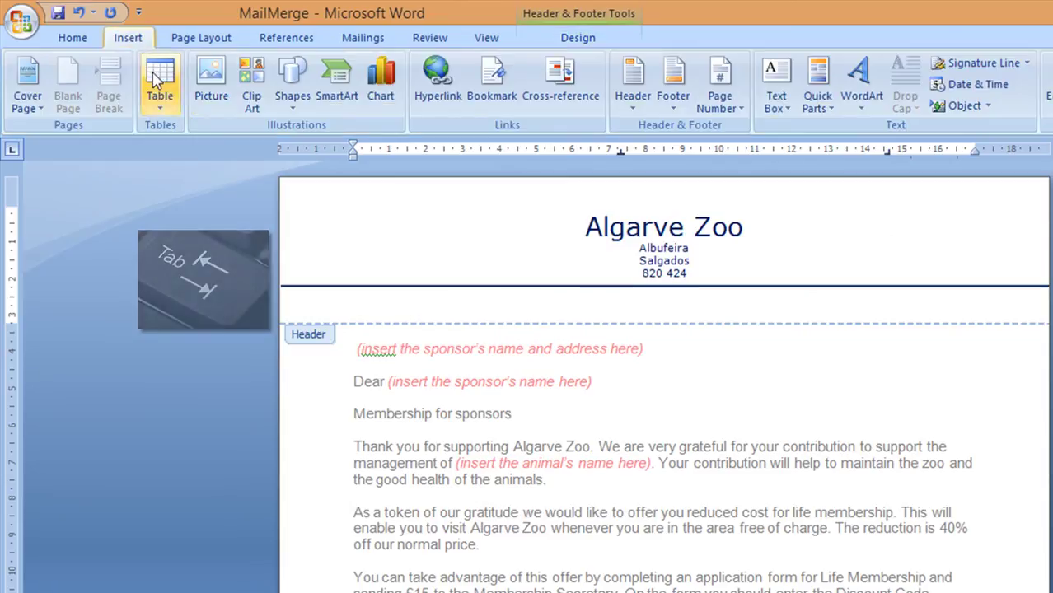
click(216, 82)
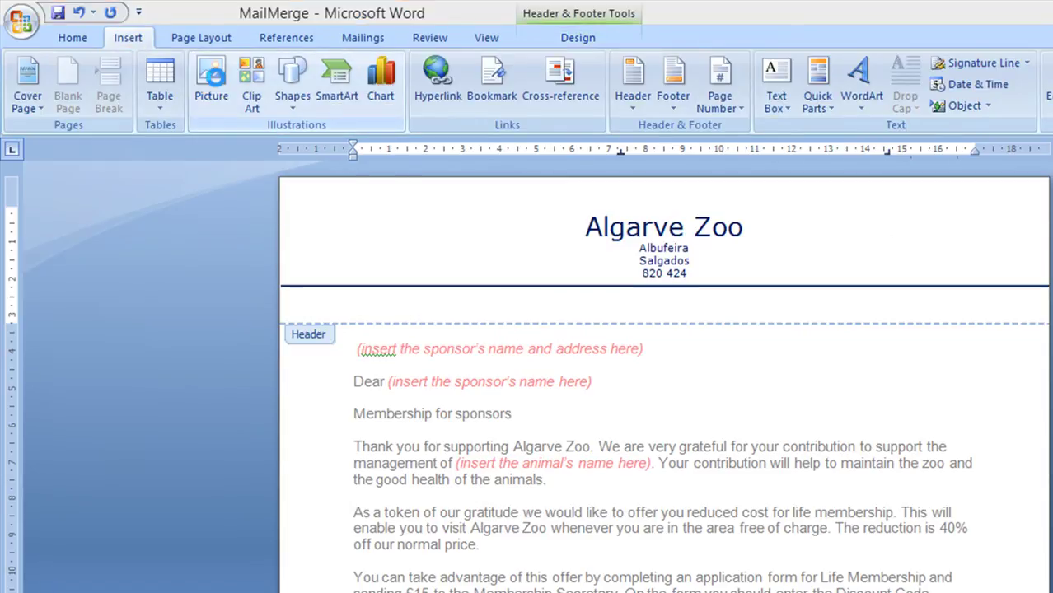
click(97, 190)
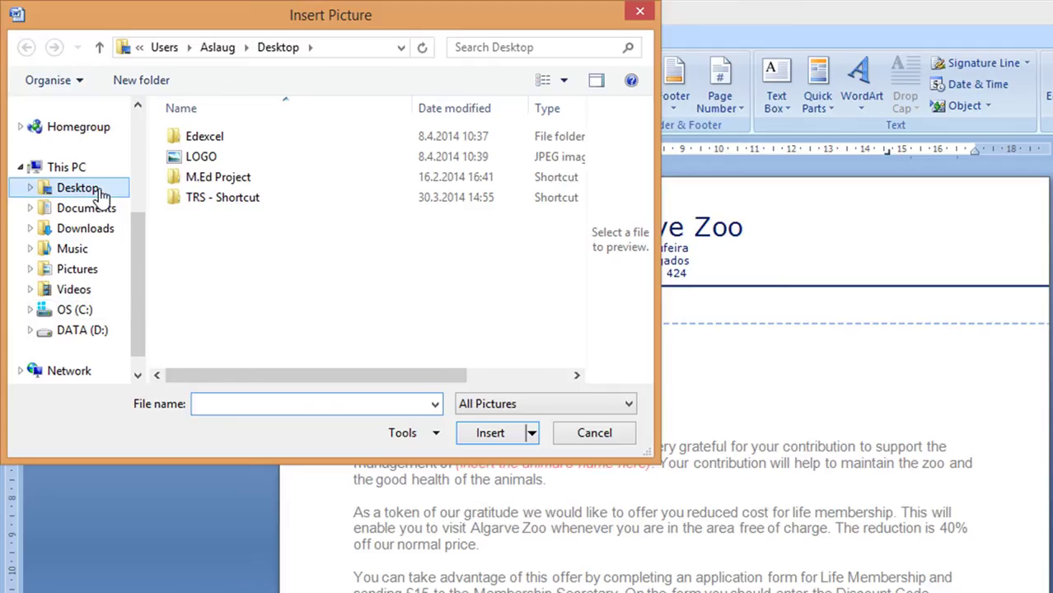
double_click(201, 159)
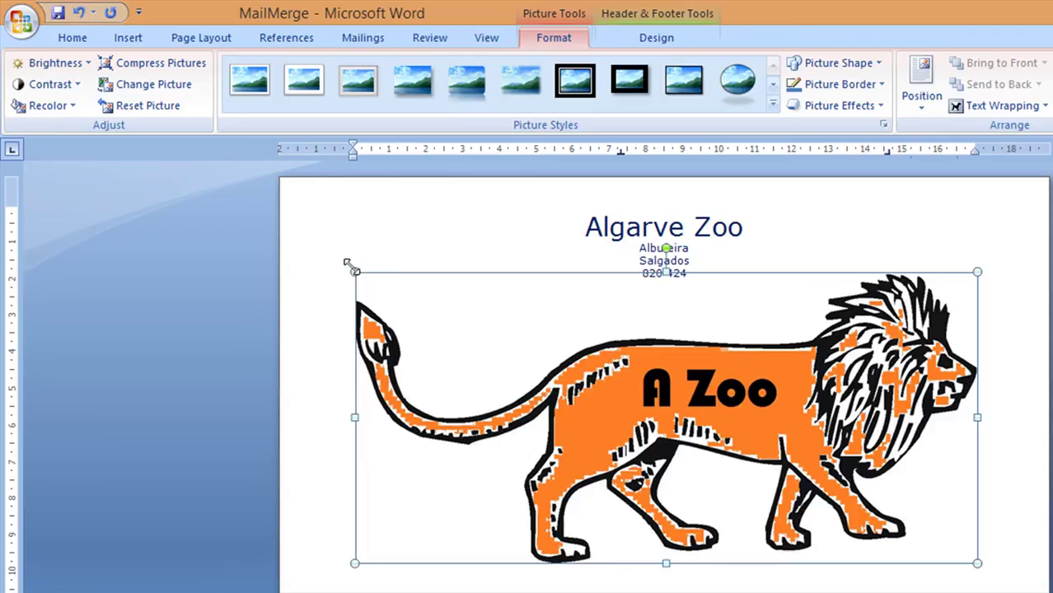
Shrink the lion logo, set Tight text wrapping, and place it right of the Algarve Zoo title.
drag(494, 311, 872, 484)
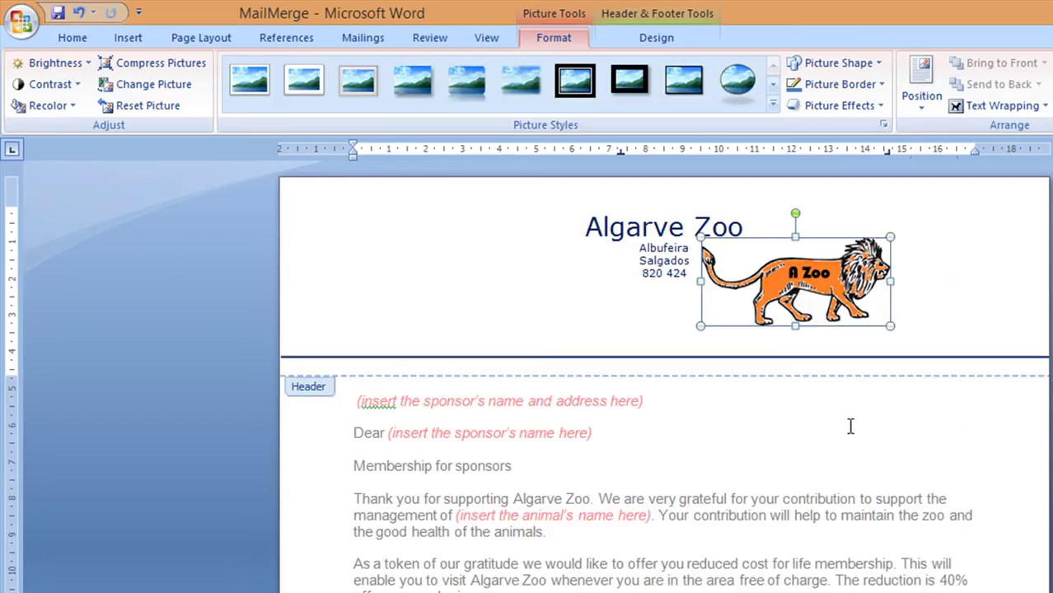
click(1001, 107)
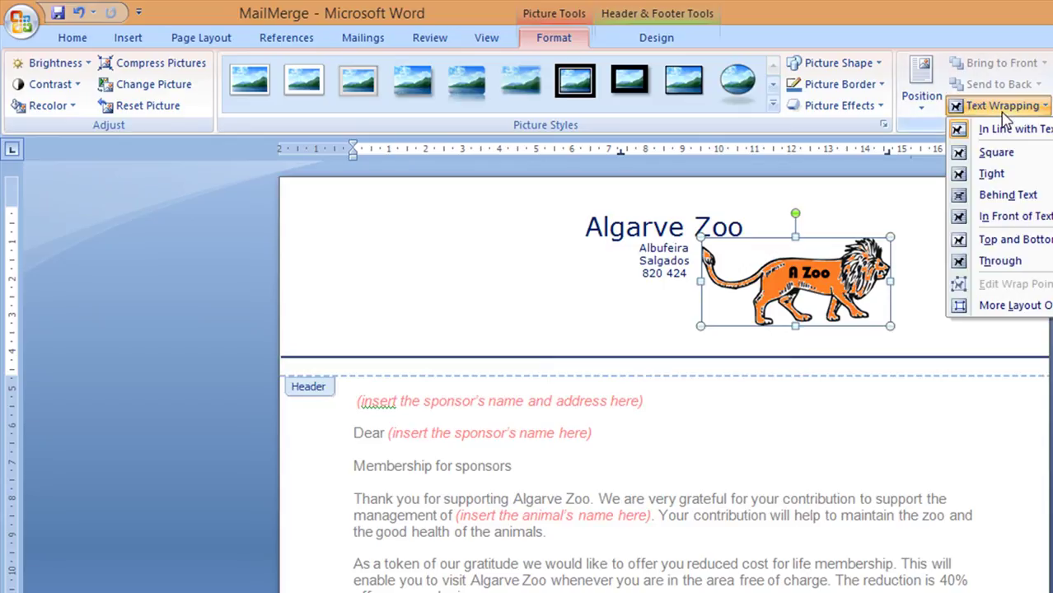
click(969, 174)
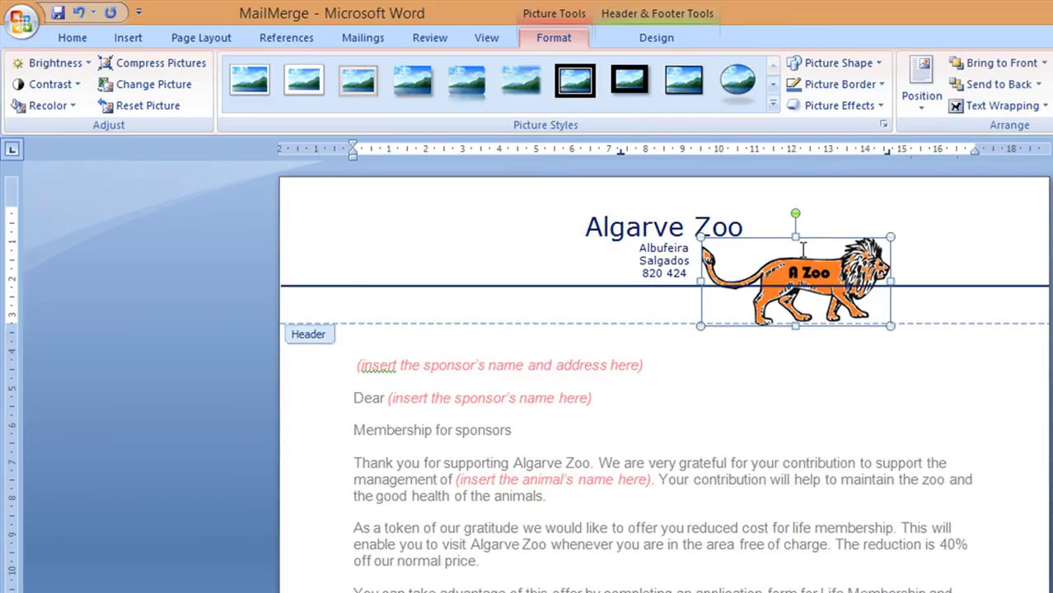
drag(785, 239, 894, 206)
drag(811, 205, 844, 221)
drag(938, 252, 939, 238)
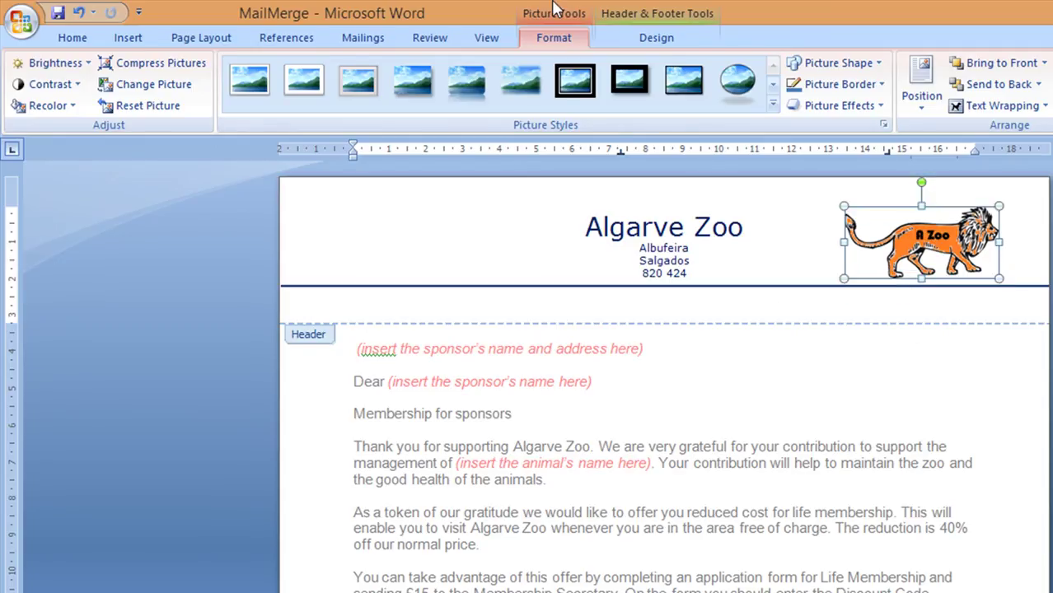
click(632, 17)
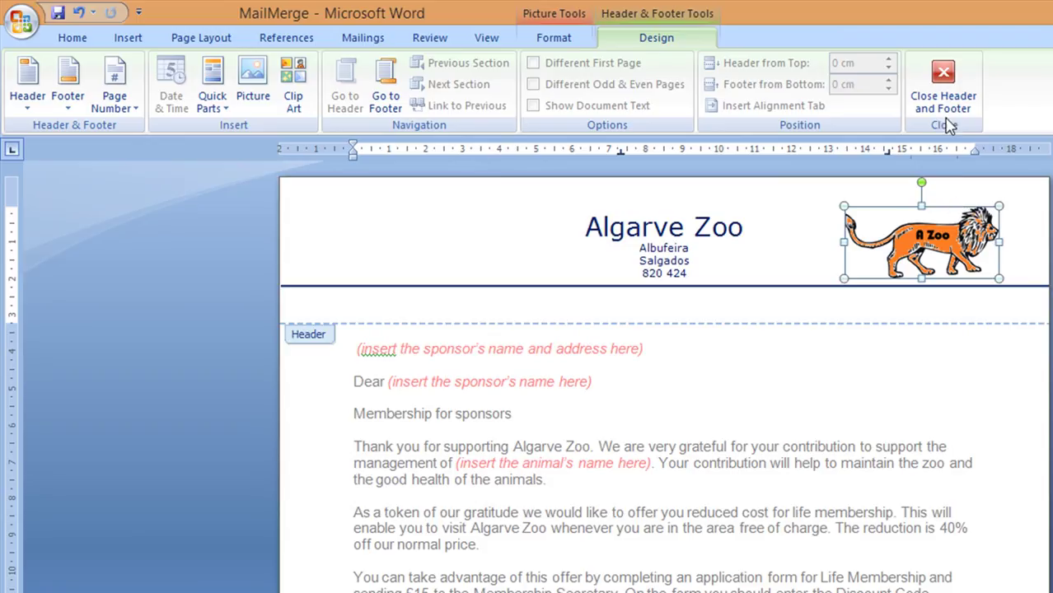
Close header editing and tab along the letter's top line.
click(944, 91)
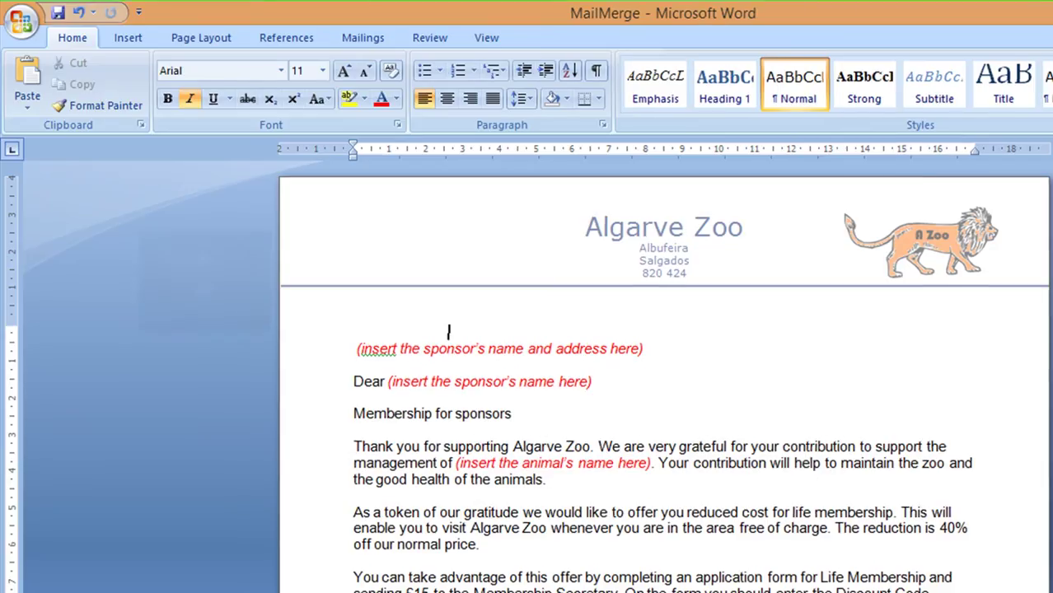
key(Tab)
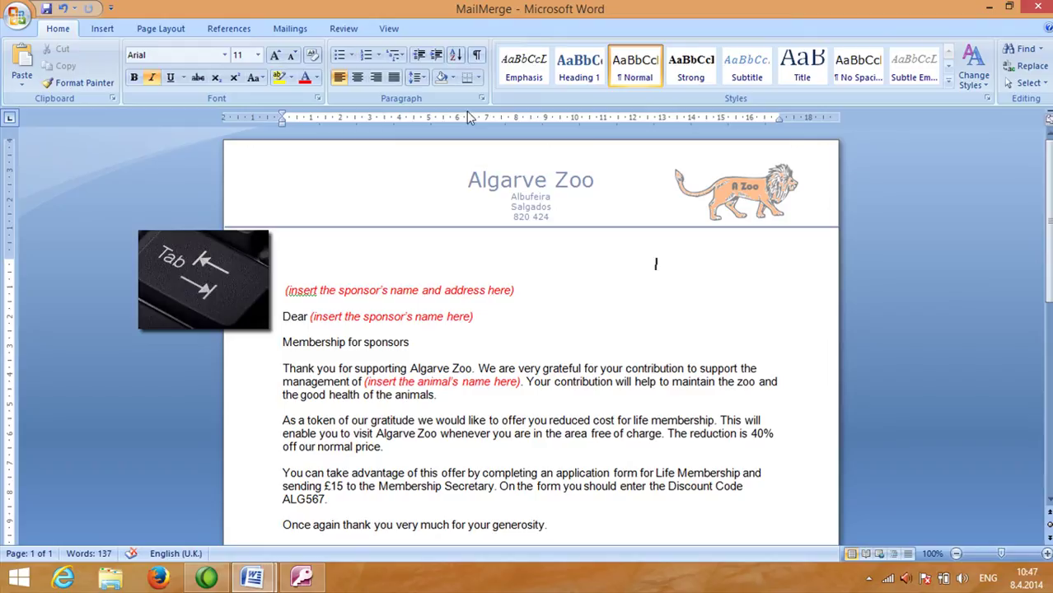
Insert today's date in the 08 April 2014 format at the right of the top line.
click(107, 30)
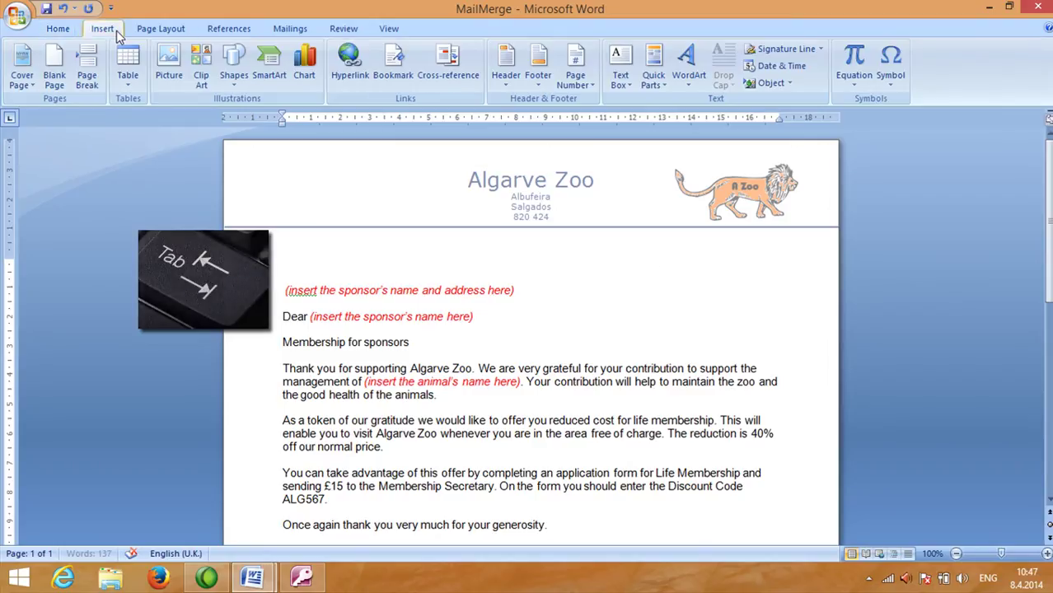
click(779, 66)
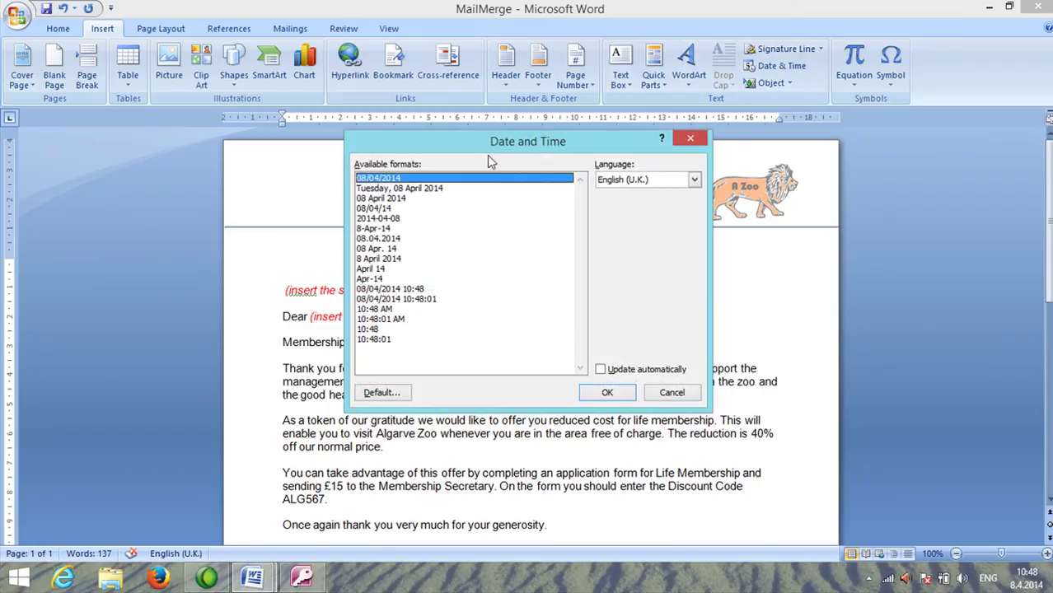
double_click(389, 200)
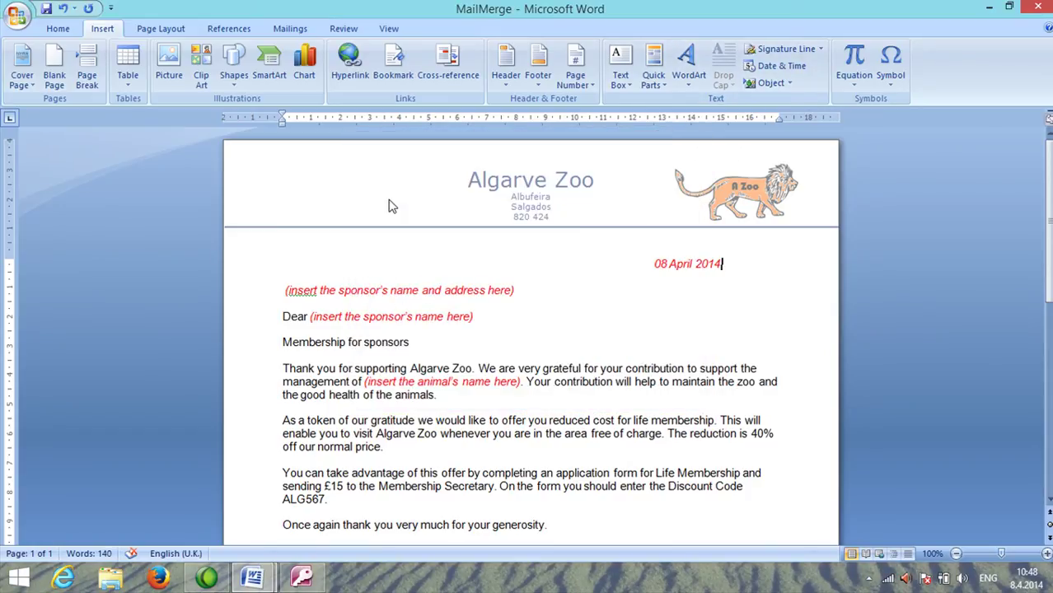
Change the 08 April 2014 date's font colour from red to Automatic.
drag(656, 262, 714, 258)
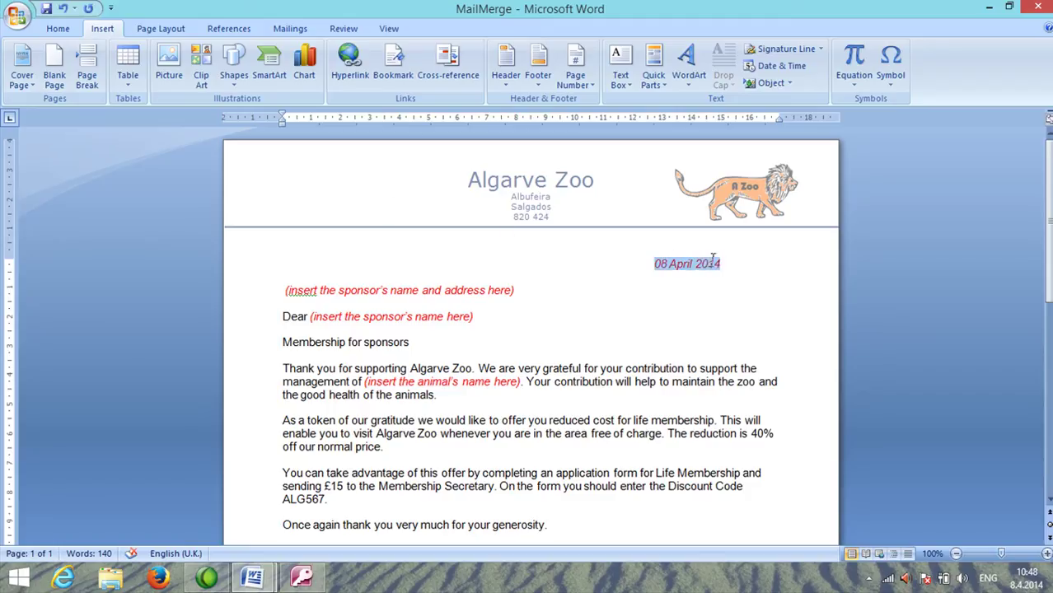
click(57, 29)
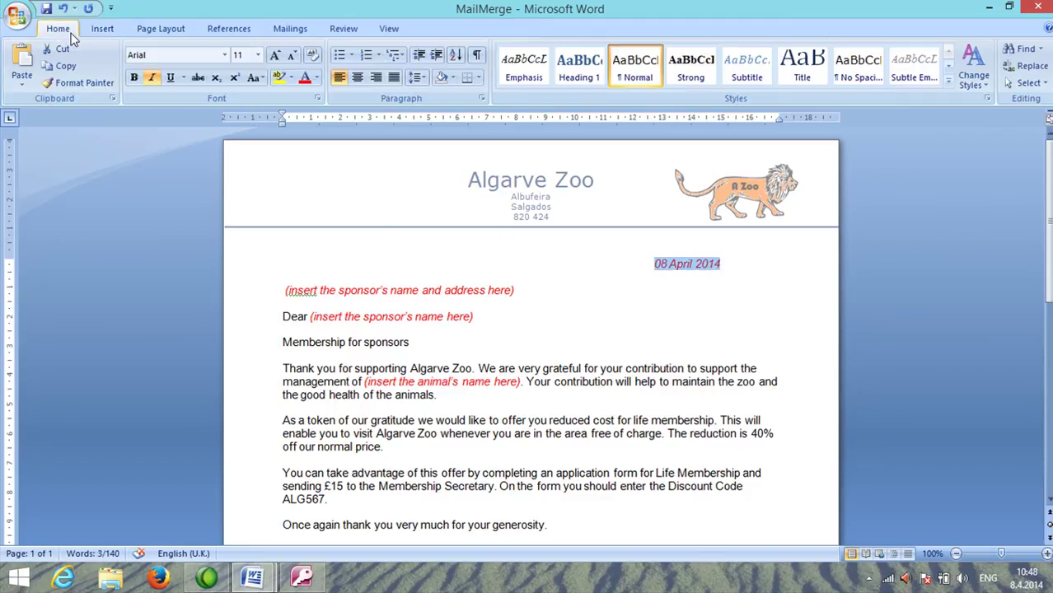
click(316, 77)
click(312, 96)
mouse_move(1052, 592)
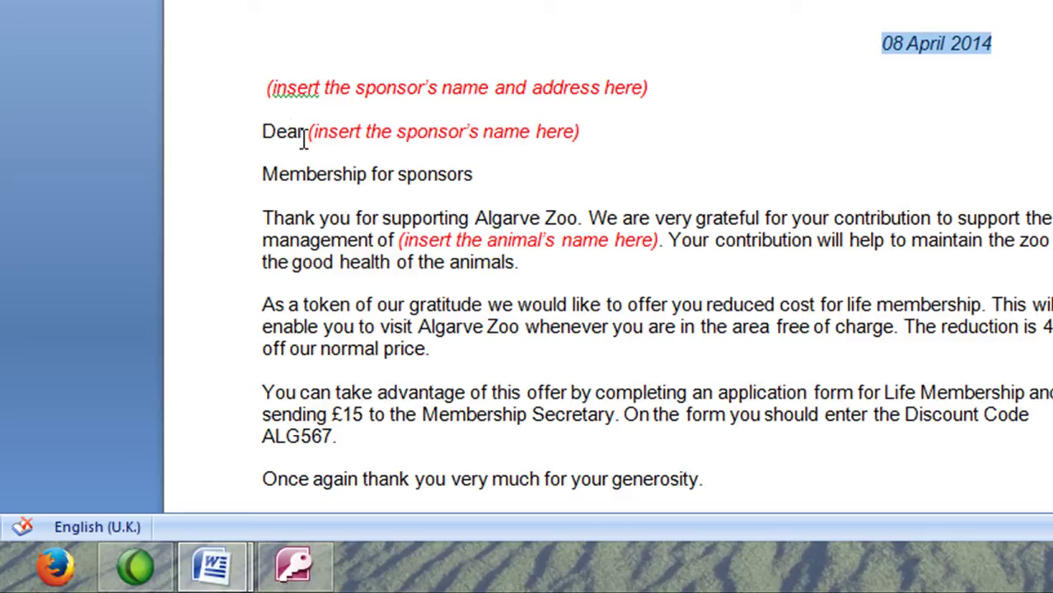
Make the 'Membership for sponsors' heading bold and two font sizes larger.
click(236, 191)
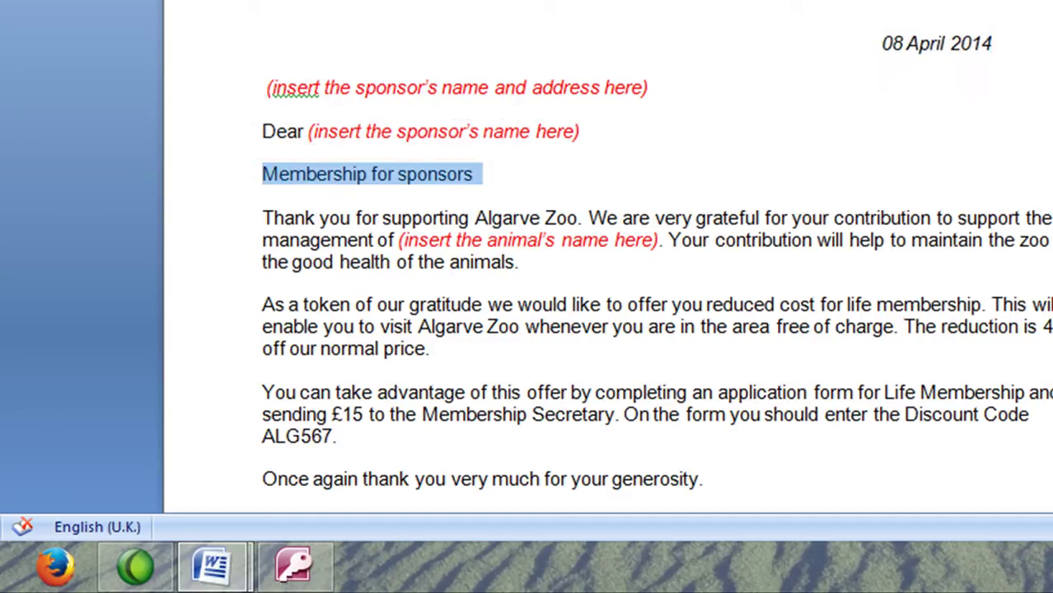
key(ctrl+b)
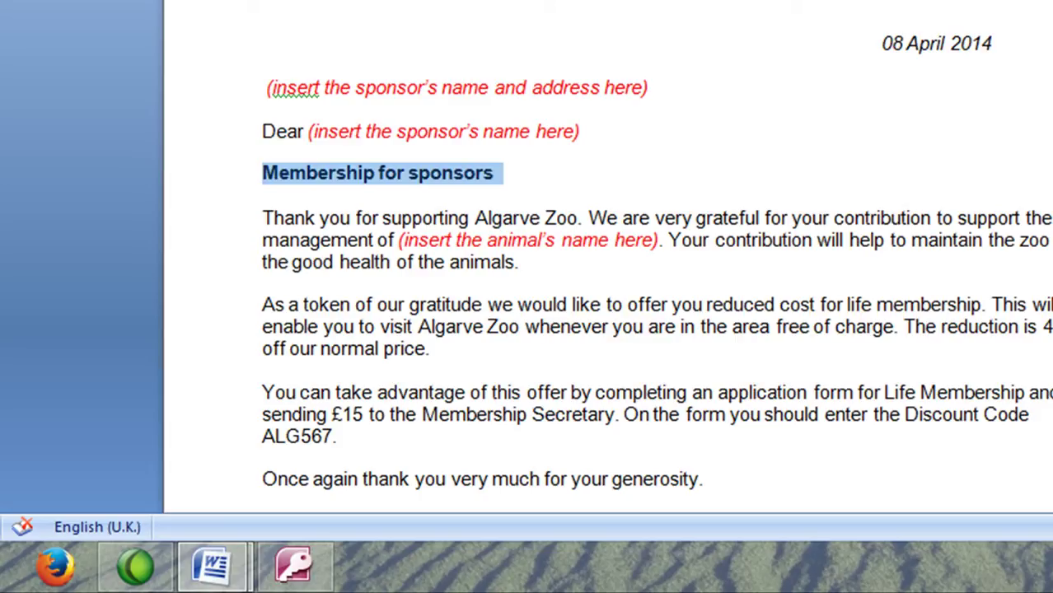
key(ctrl+shift+period)
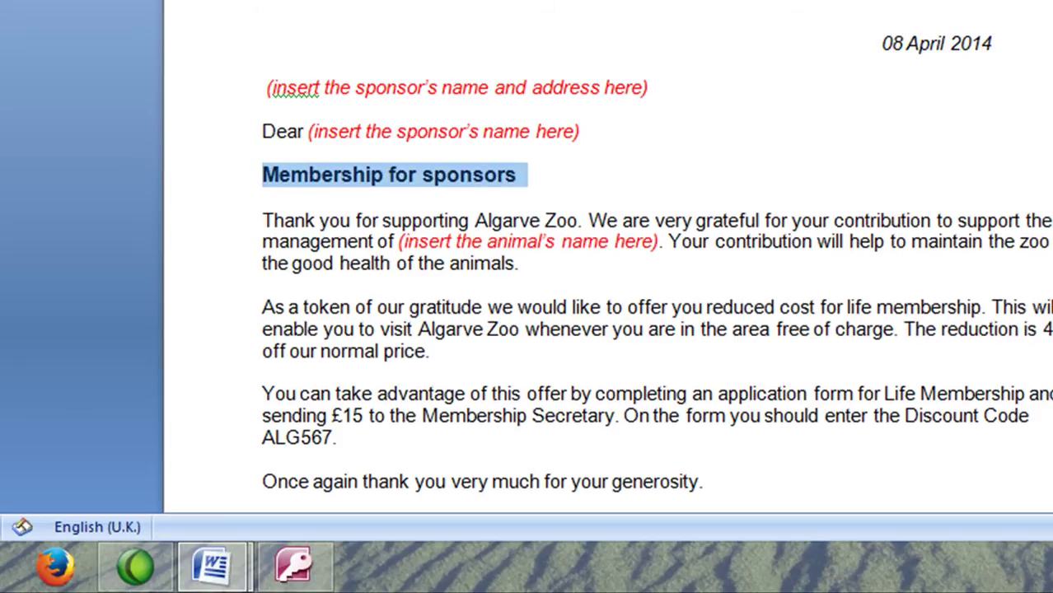
key(ctrl+shift+period)
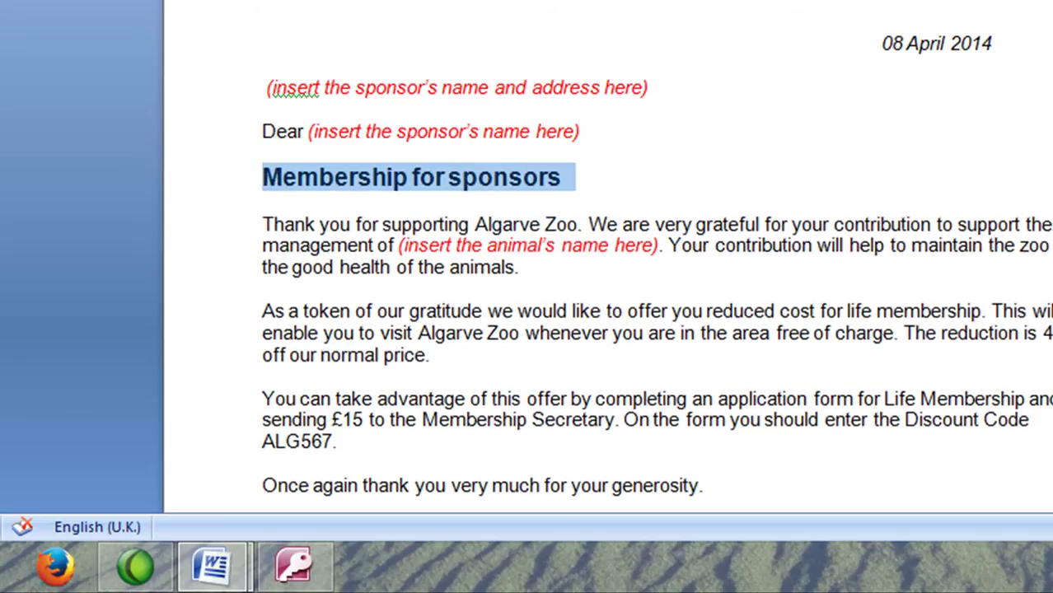
click(612, 167)
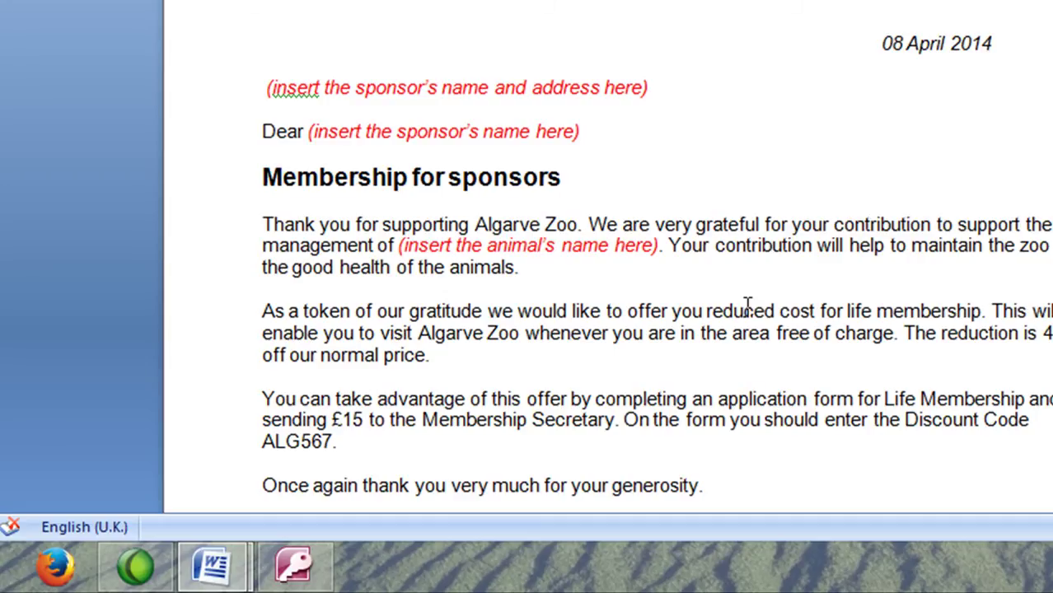
Add a new empty line after the letter's final paragraph.
scroll(746, 304, down, 3)
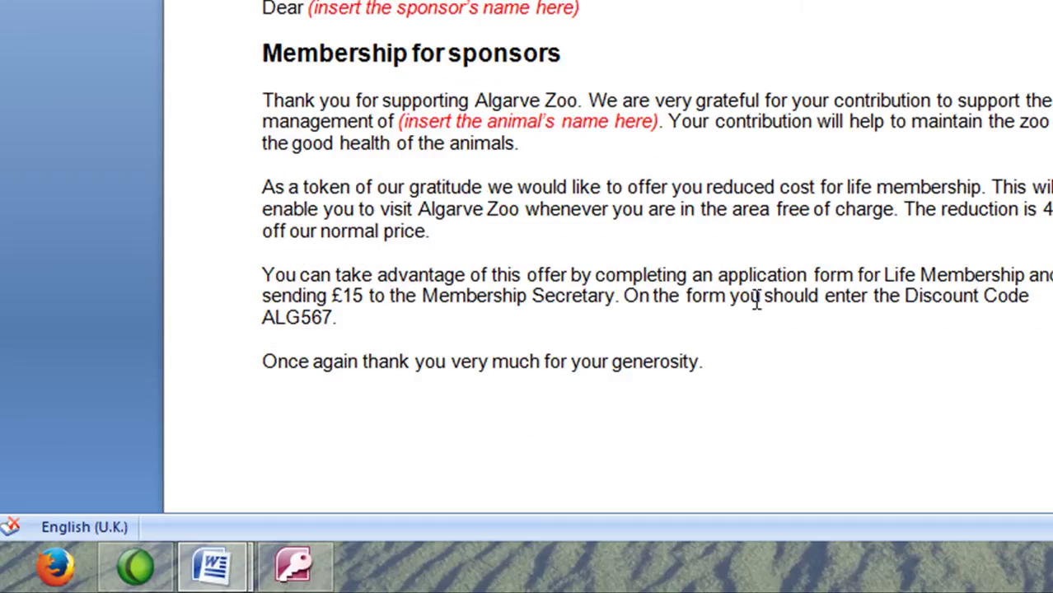
scroll(757, 301, down, 3)
click(750, 249)
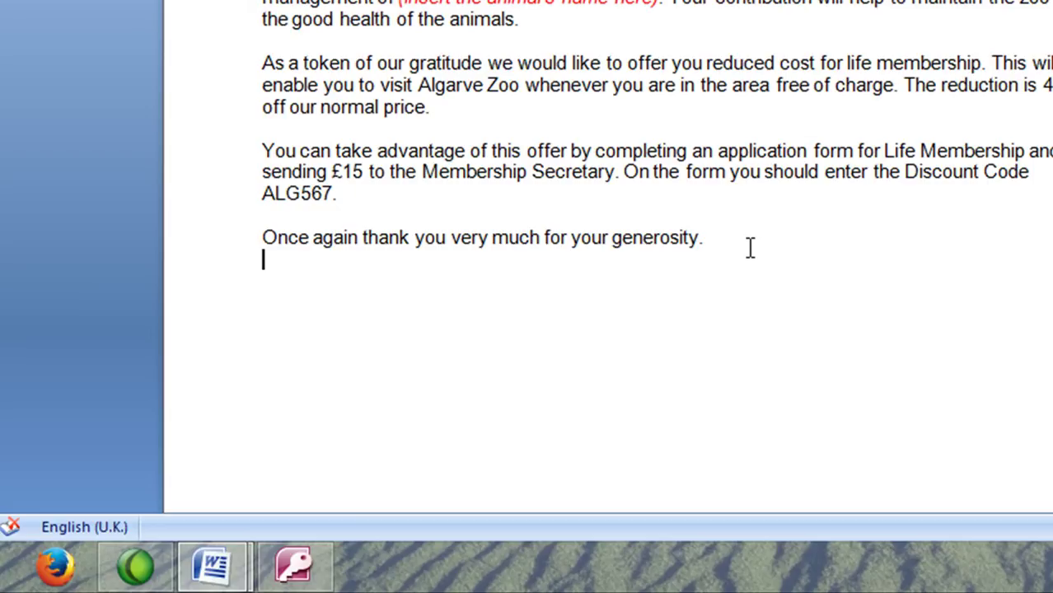
key(Return)
Copy 'Yours sincerely,' from the ComplimentaryClose document and return to the MailMerge letter.
mouse_move(222, 577)
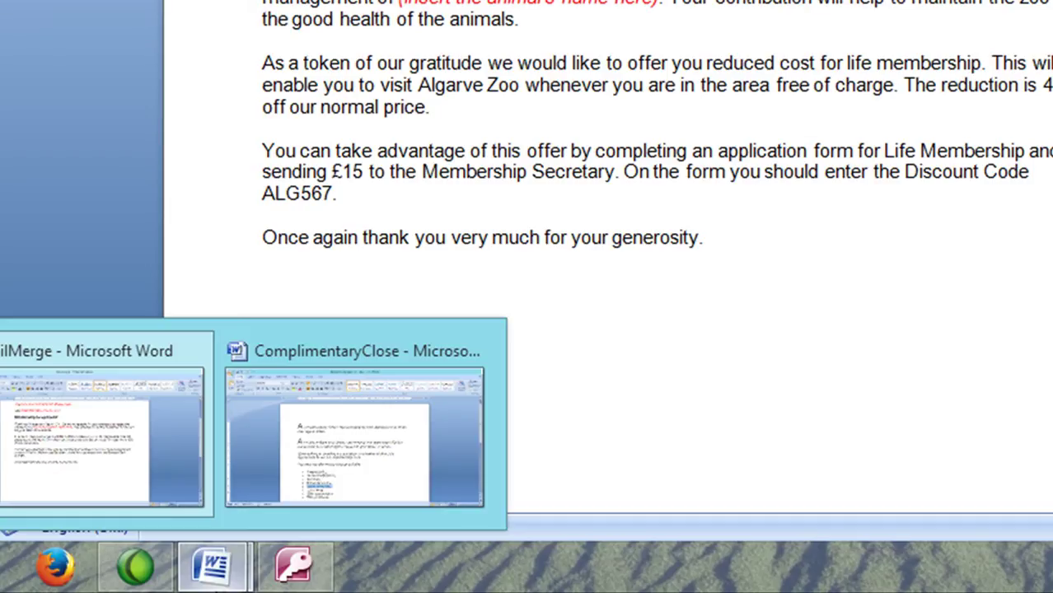
click(340, 455)
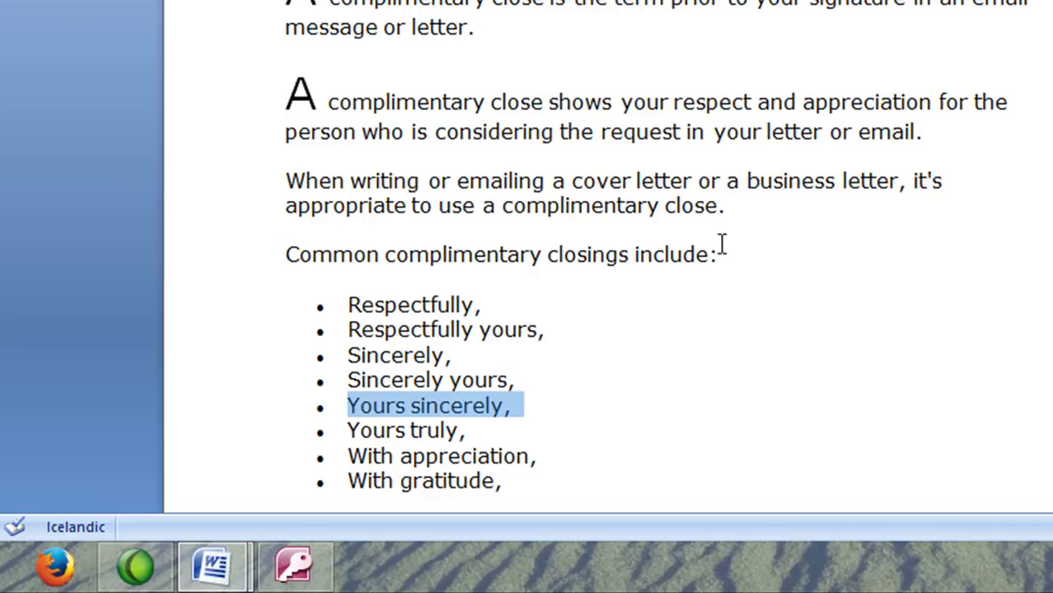
scroll(707, 320, down, 1)
scroll(708, 320, down, 1)
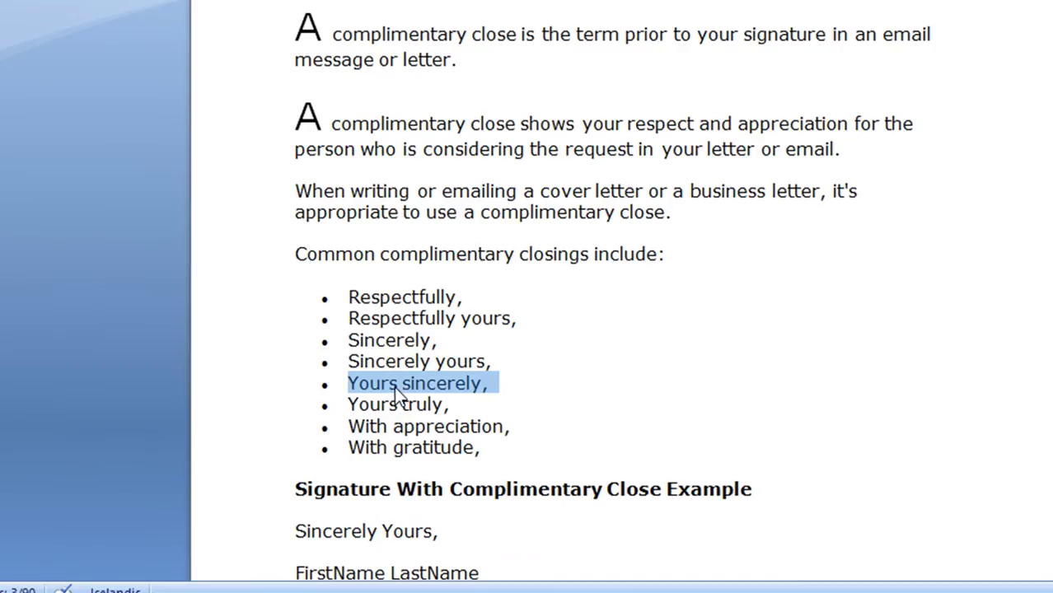
right_click(394, 386)
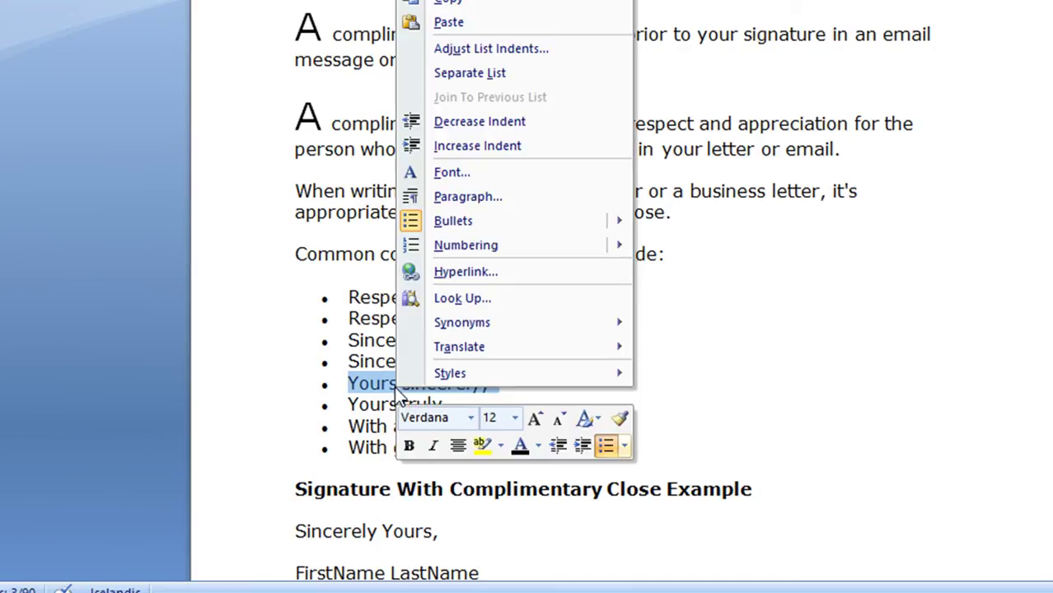
click(445, 4)
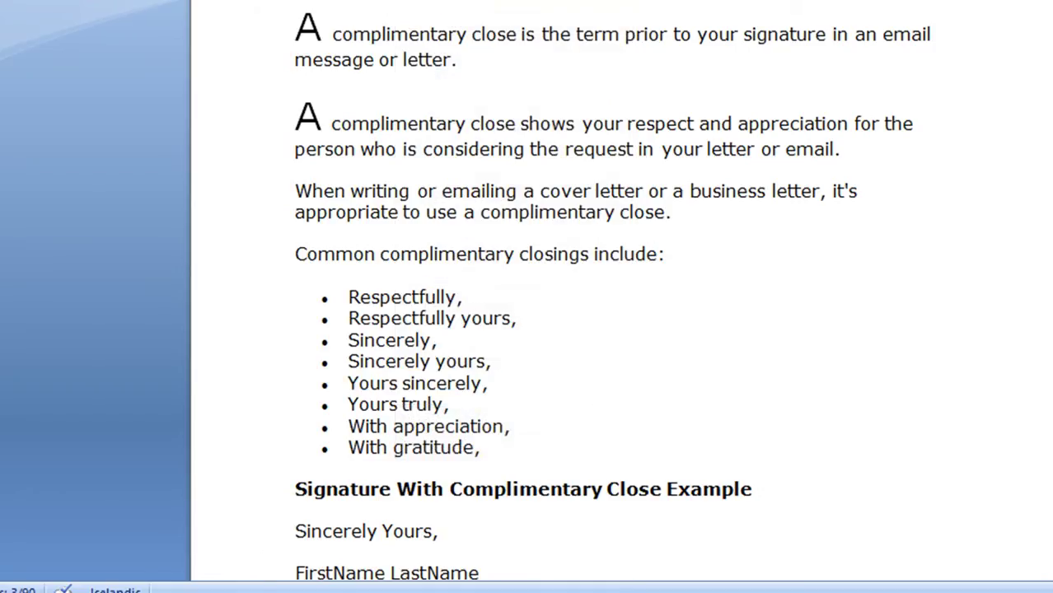
click(176, 530)
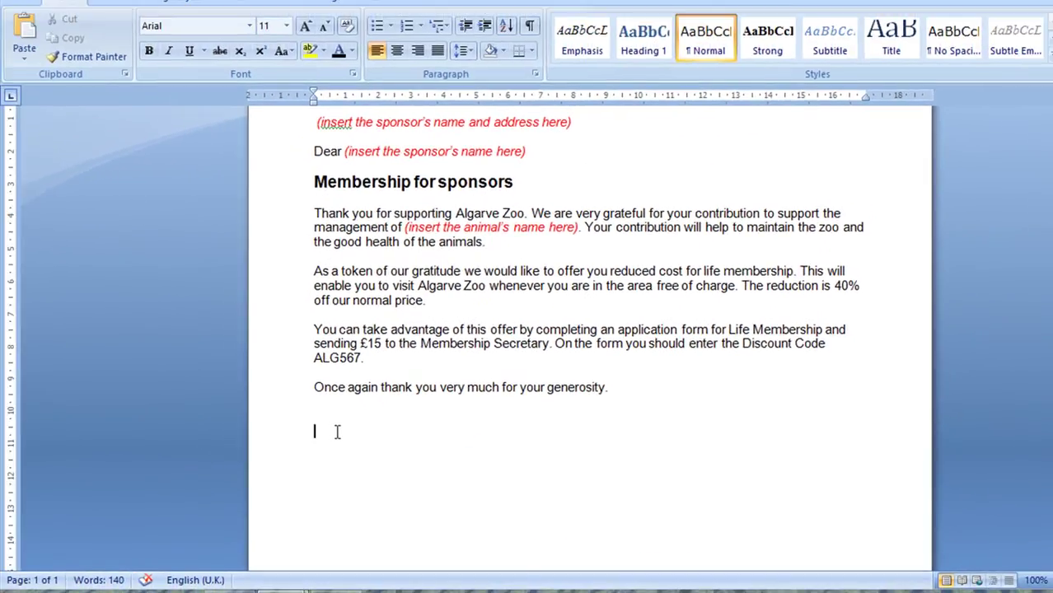
Paste 'Yours sincerely,' as Unformatted Text and remove its bullet and indent.
right_click(305, 412)
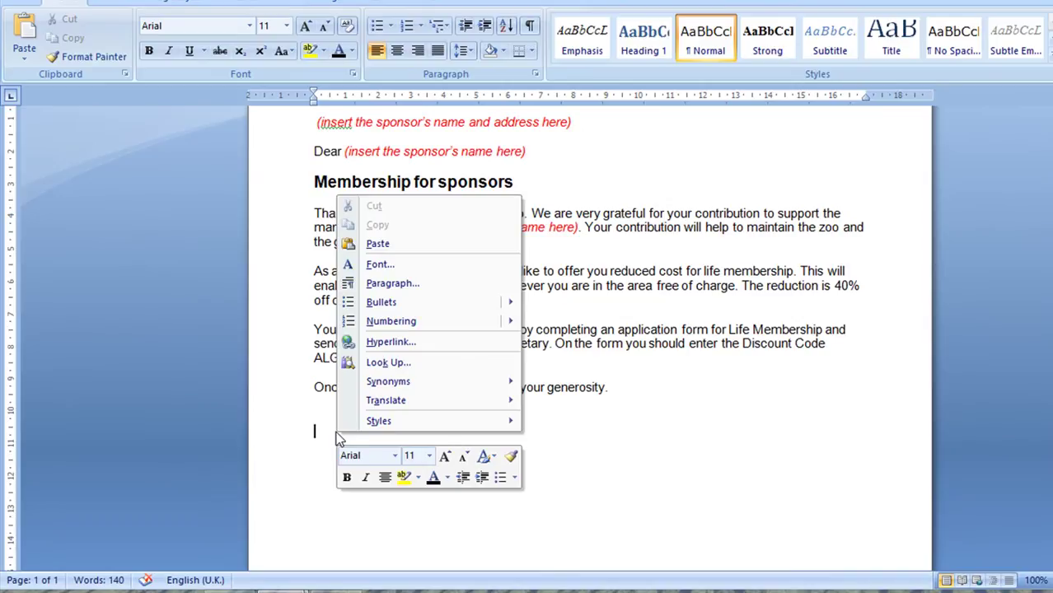
click(26, 61)
click(65, 98)
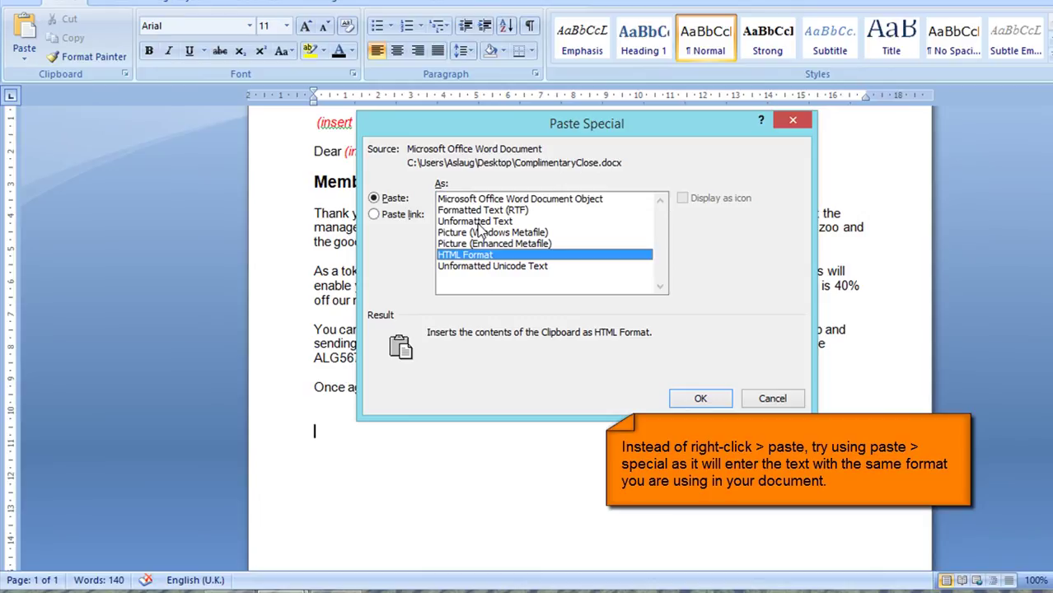
double_click(475, 222)
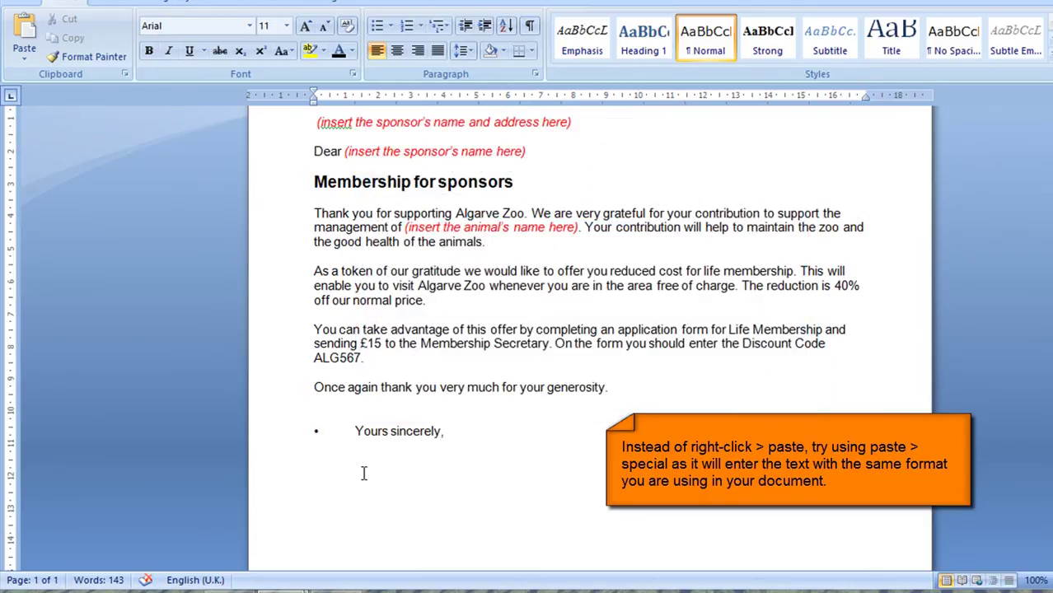
key(BackSpace)
key(BackSpace)
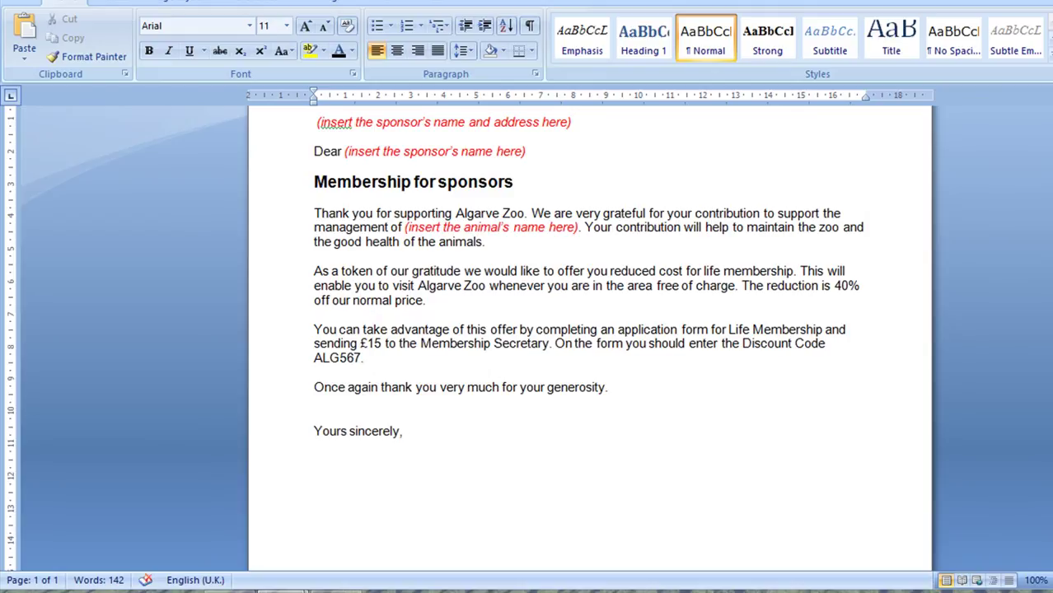
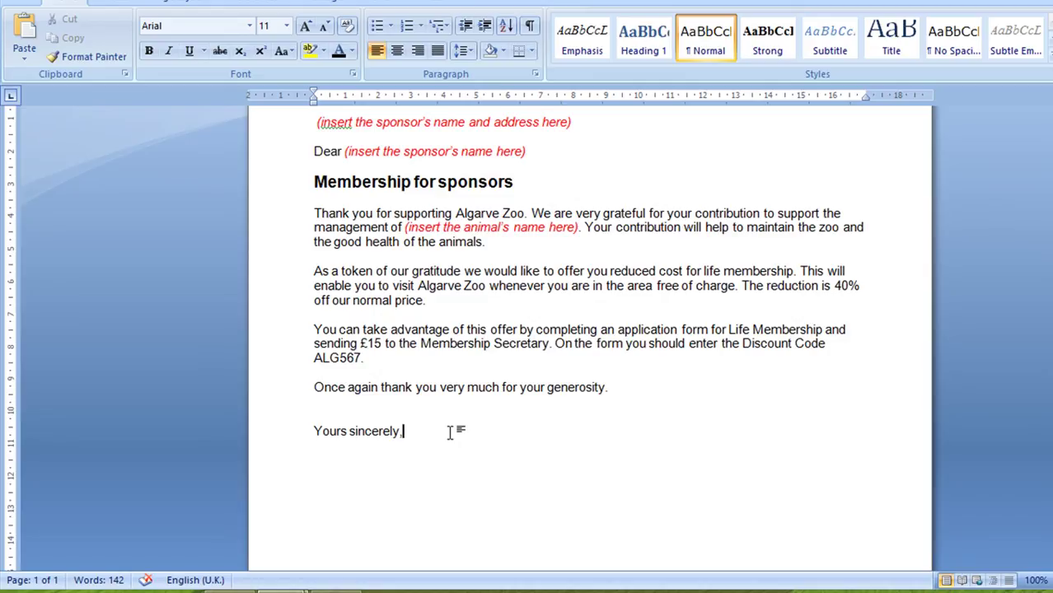
Type the signatory's name under the closing, with 'Managing Director' on the line below.
key(Return)
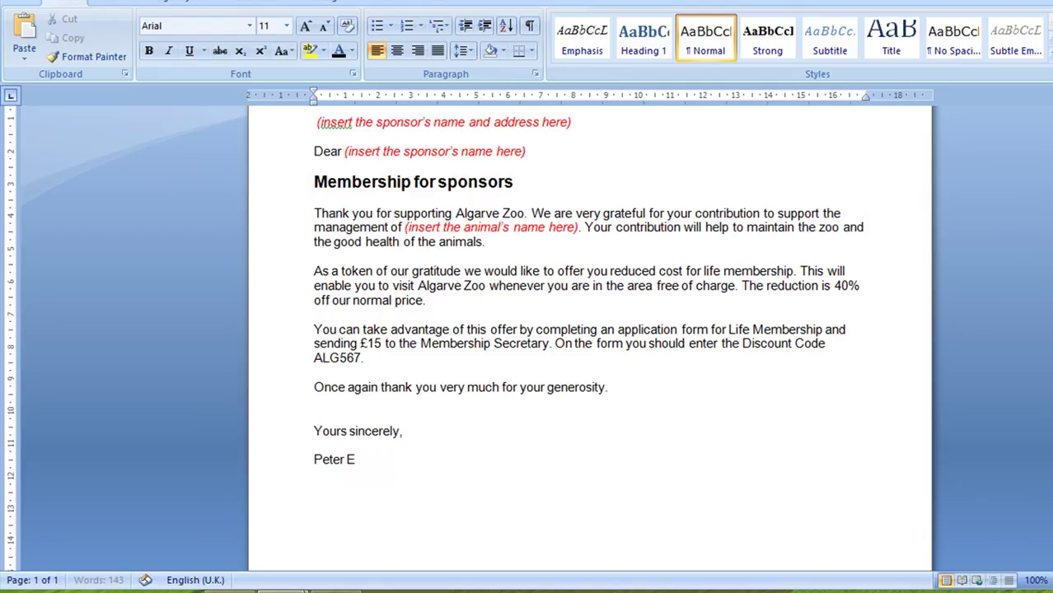
key(shift+Return)
text(Managing)
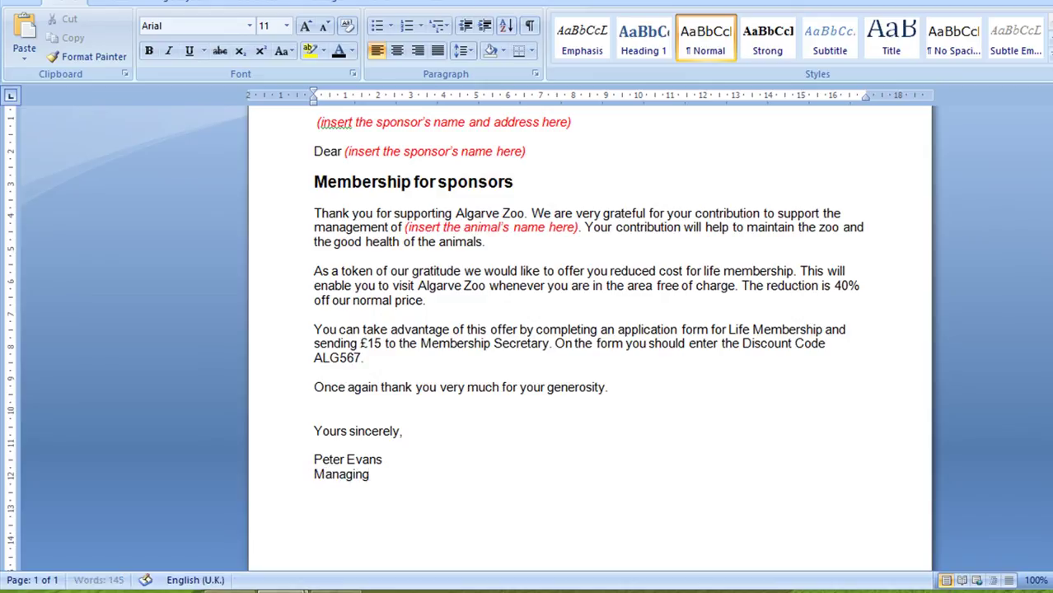
text( Director)
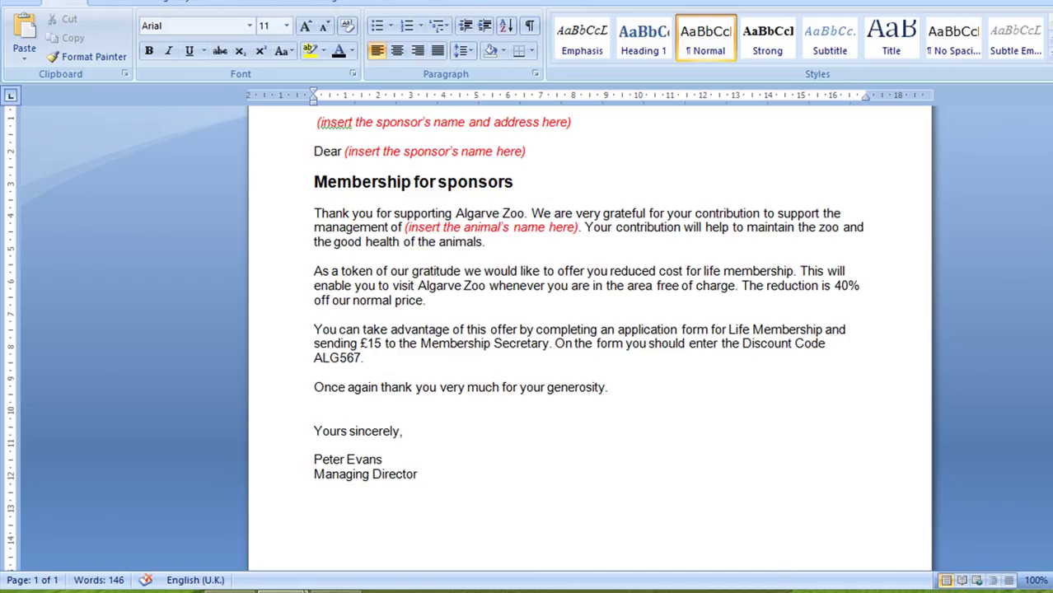
key(Return)
key(Return)
Add two blank lines after 'Yours sincerely,' to leave room for a signature.
click(420, 436)
key(Return)
key(Return)
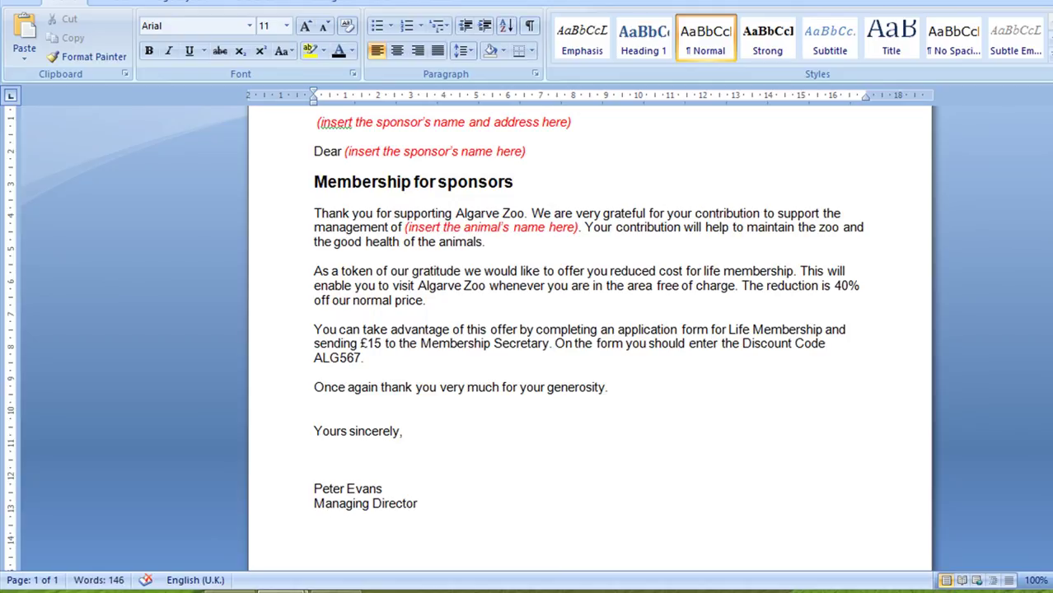
key(Return)
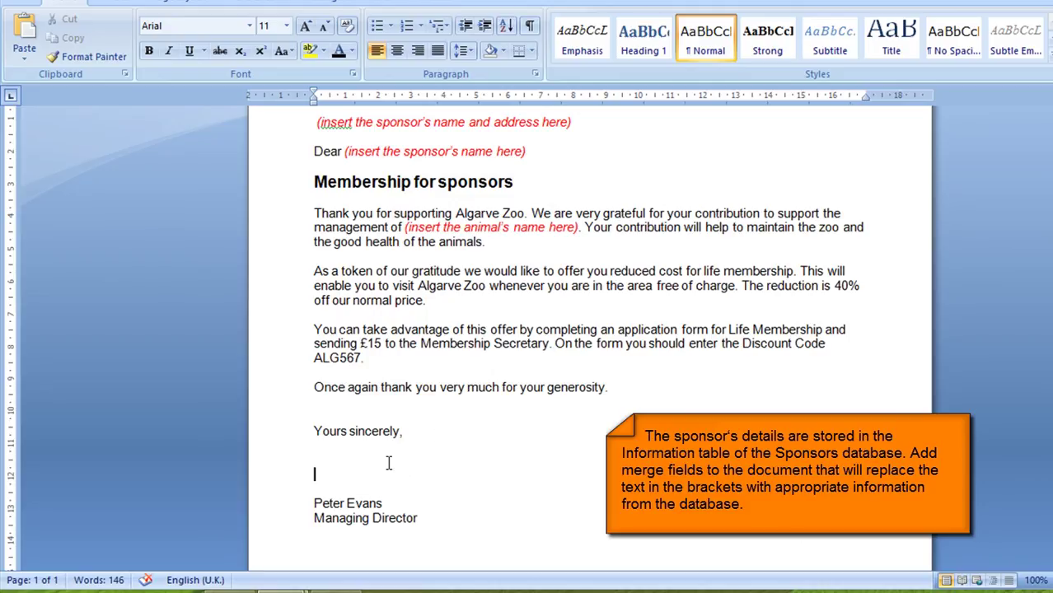
Return to the top of the letter and switch to the Mailings ribbon.
scroll(577, 441, up, 3)
scroll(583, 441, up, 1)
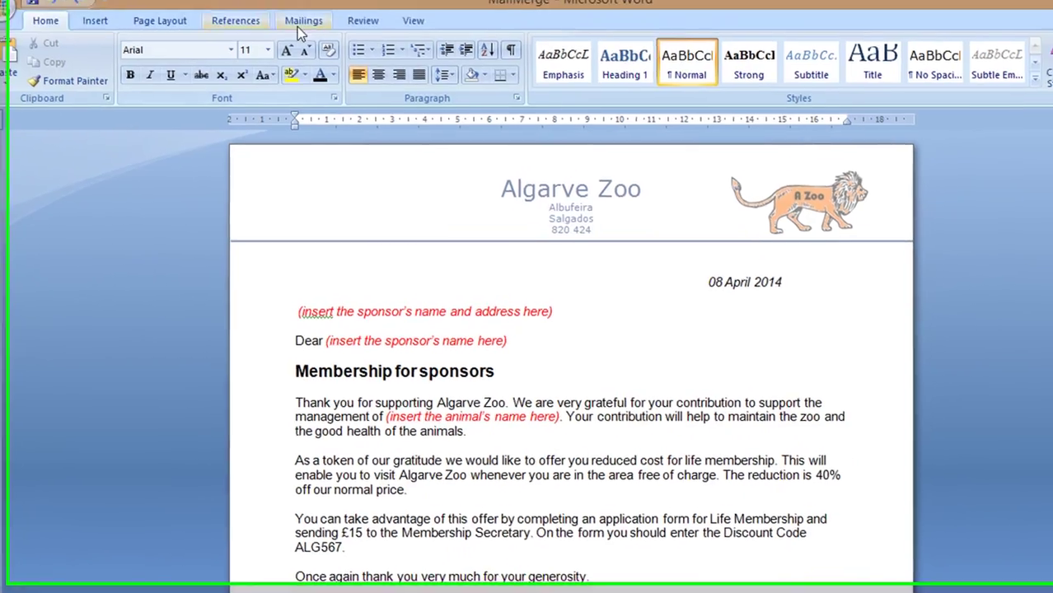
click(318, 1)
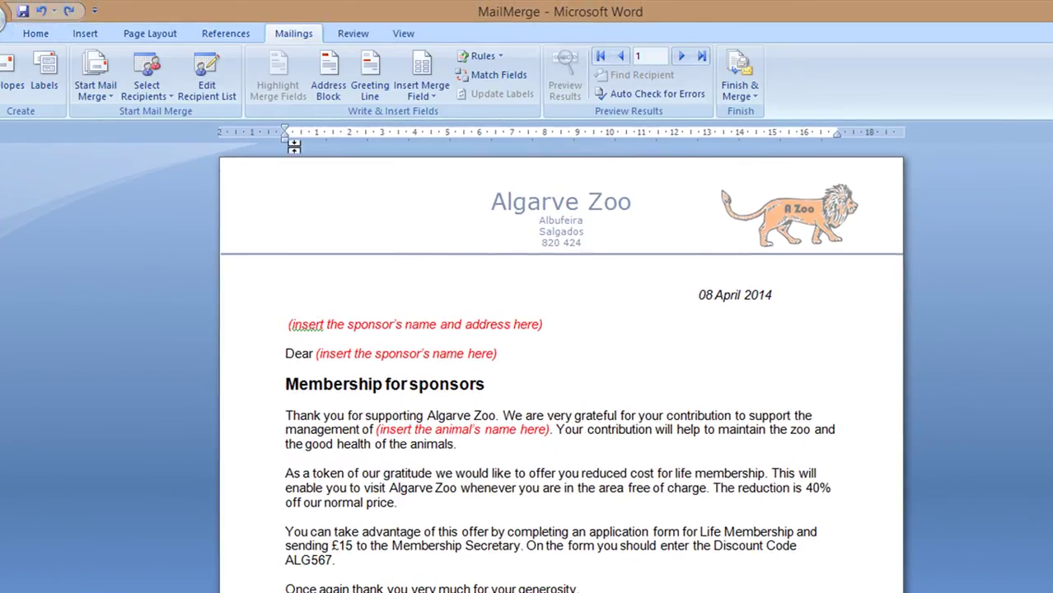
Run the Step by Step Mail Merge Wizard for Letters using the current document.
click(107, 96)
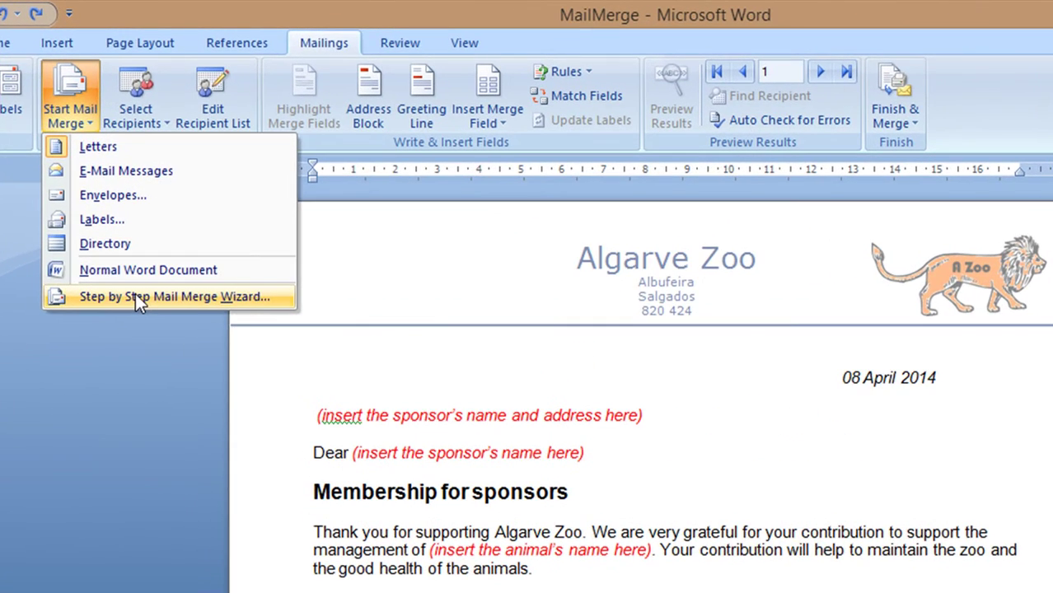
click(136, 297)
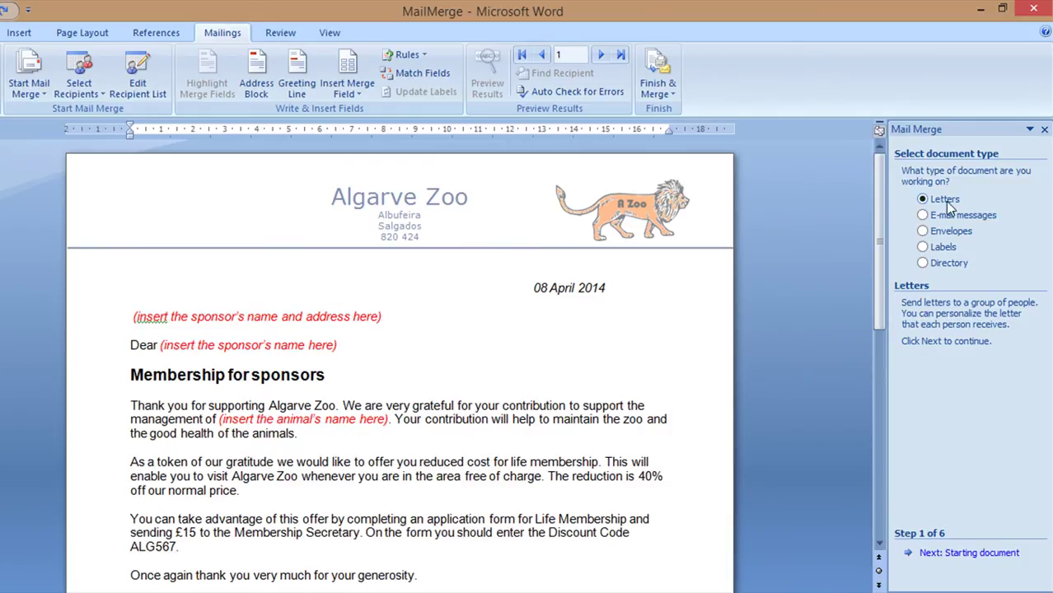
click(950, 554)
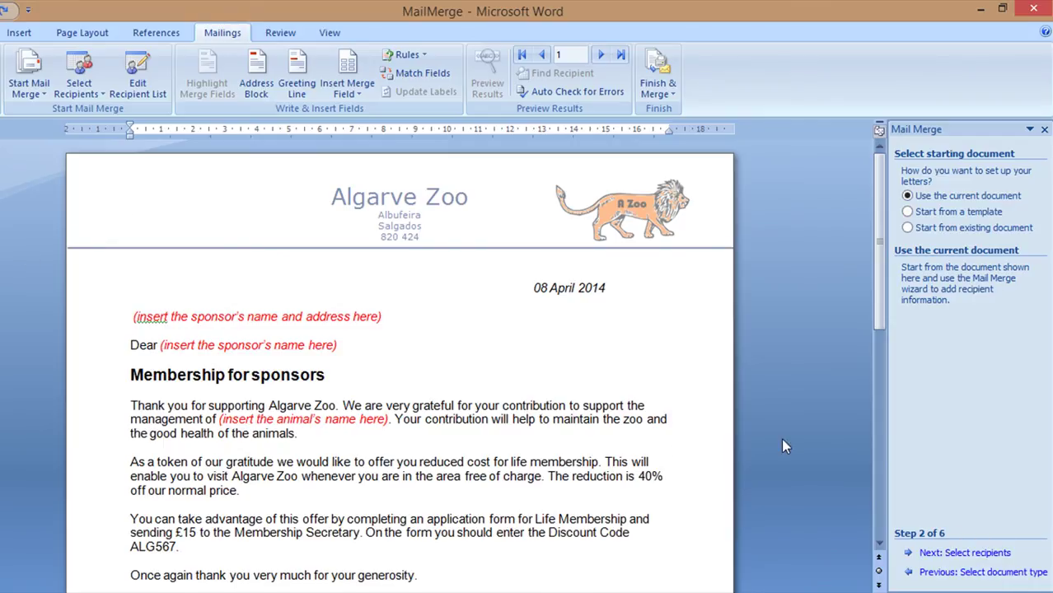
click(977, 555)
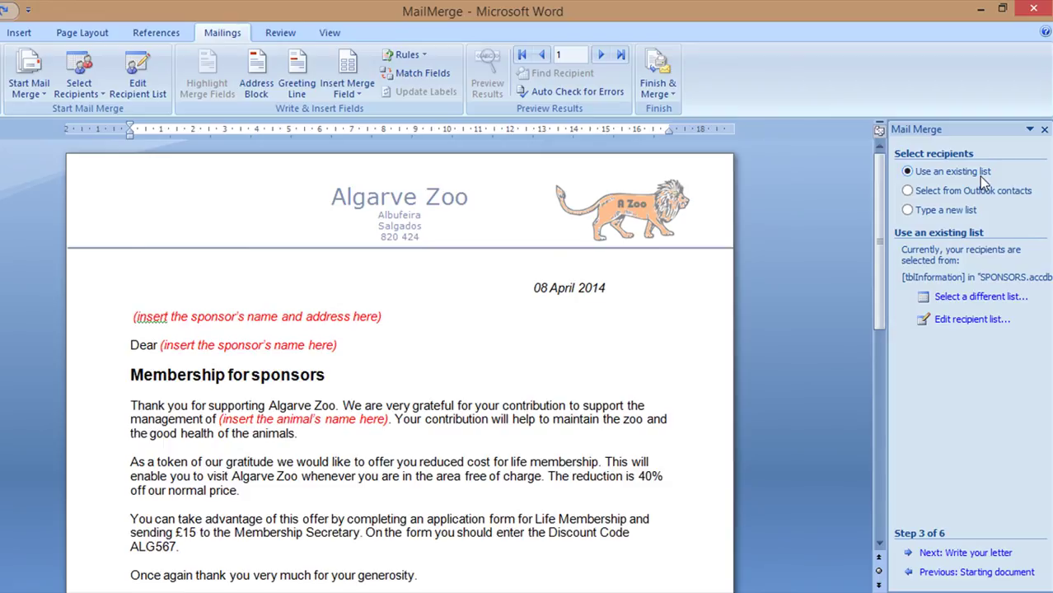
Choose SPONSORS.accdb on the Desktop as the recipient list.
click(957, 297)
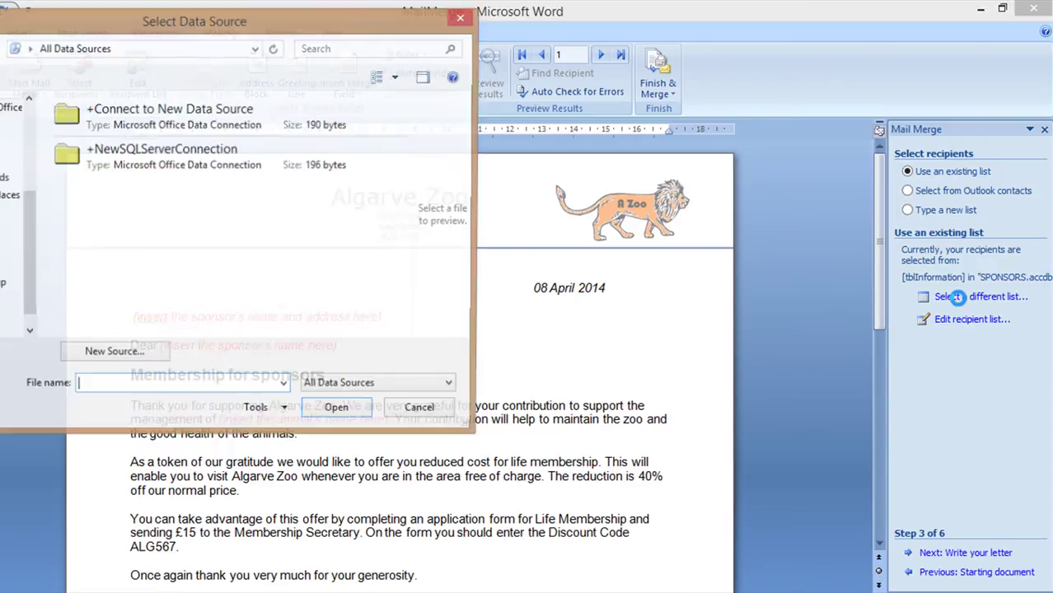
click(9, 169)
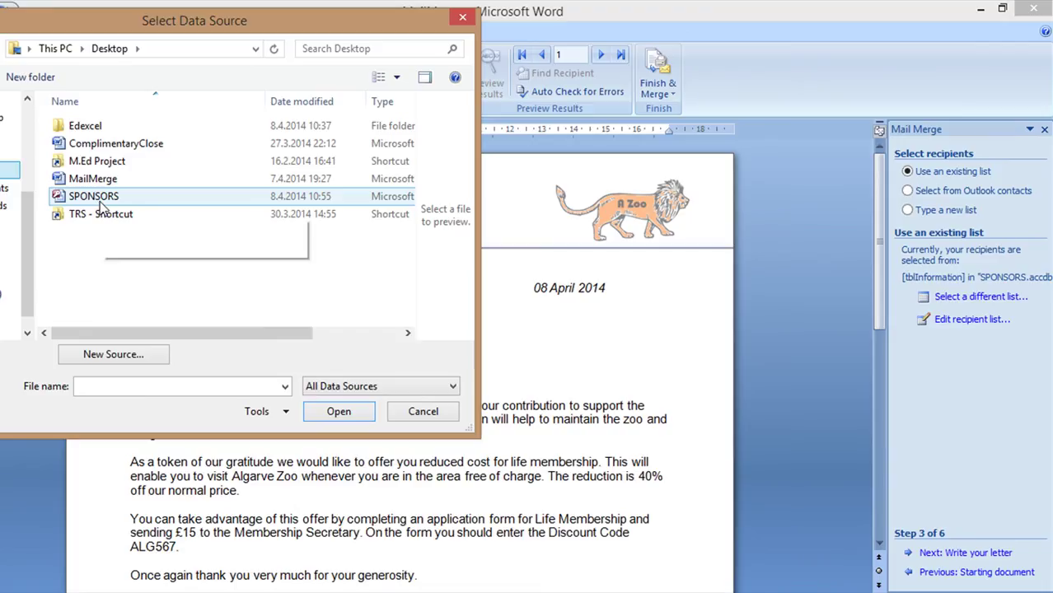
double_click(100, 202)
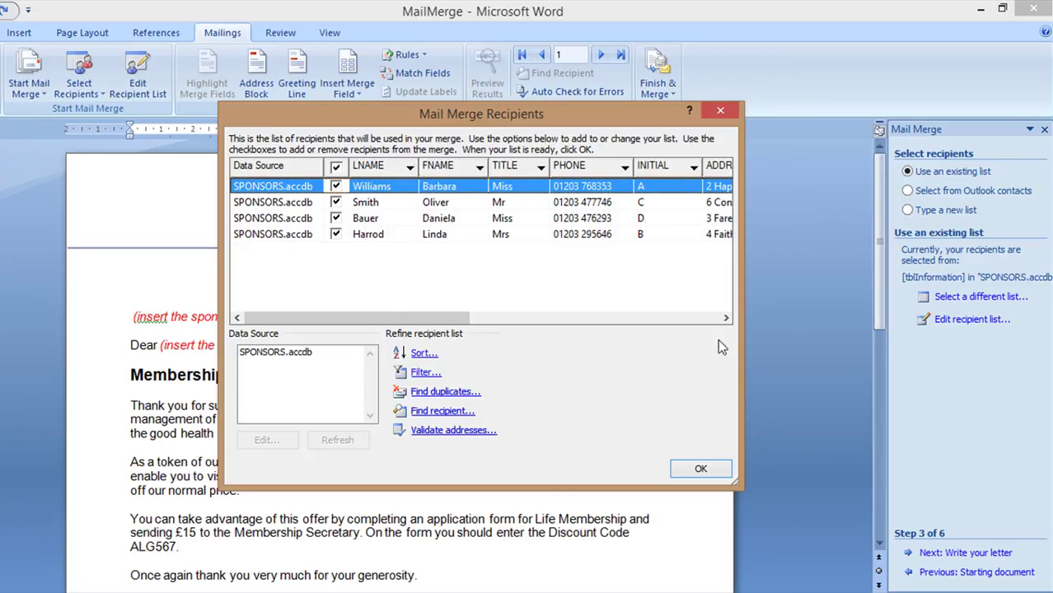
click(684, 466)
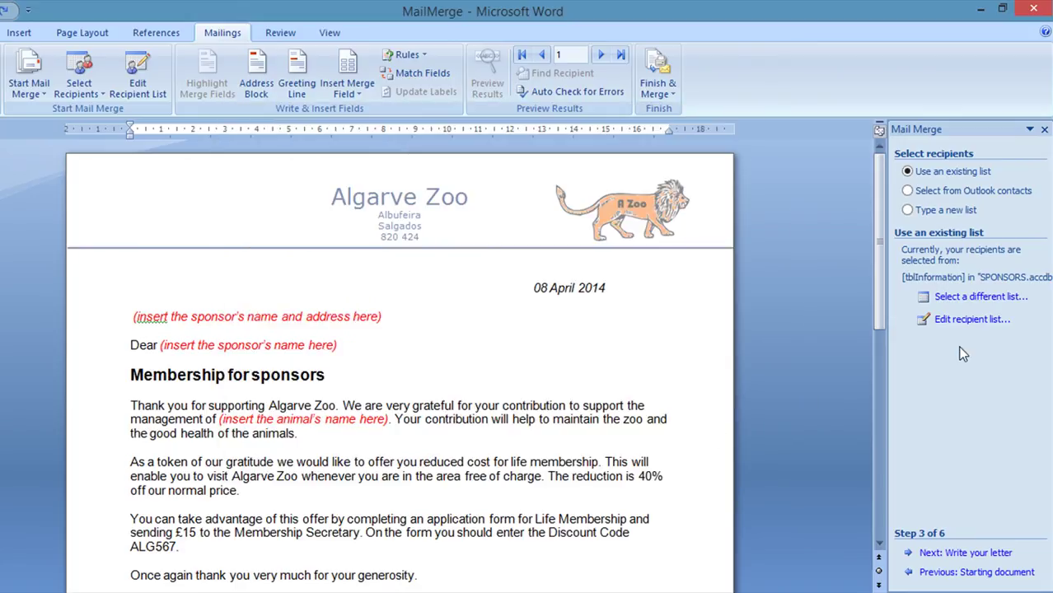
Review the recipient list, keep all four sponsors, and advance to Write your letter.
click(973, 325)
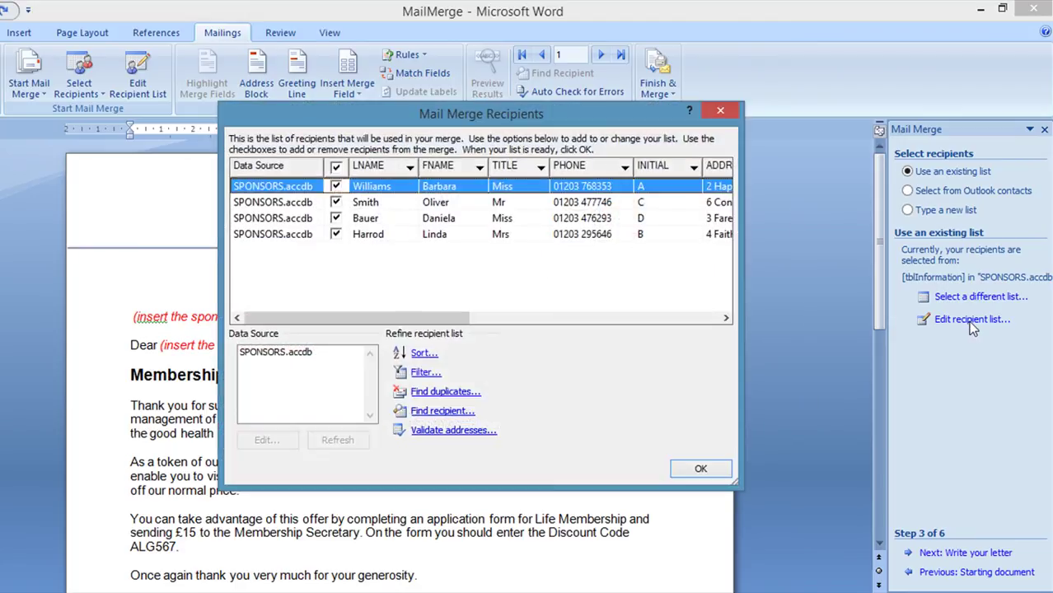
click(371, 257)
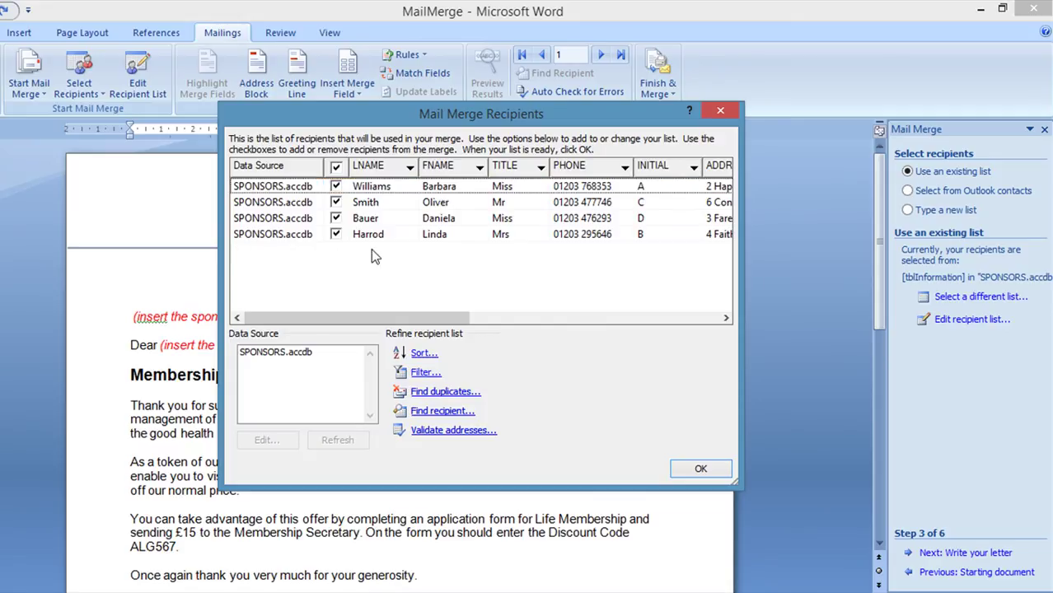
click(706, 471)
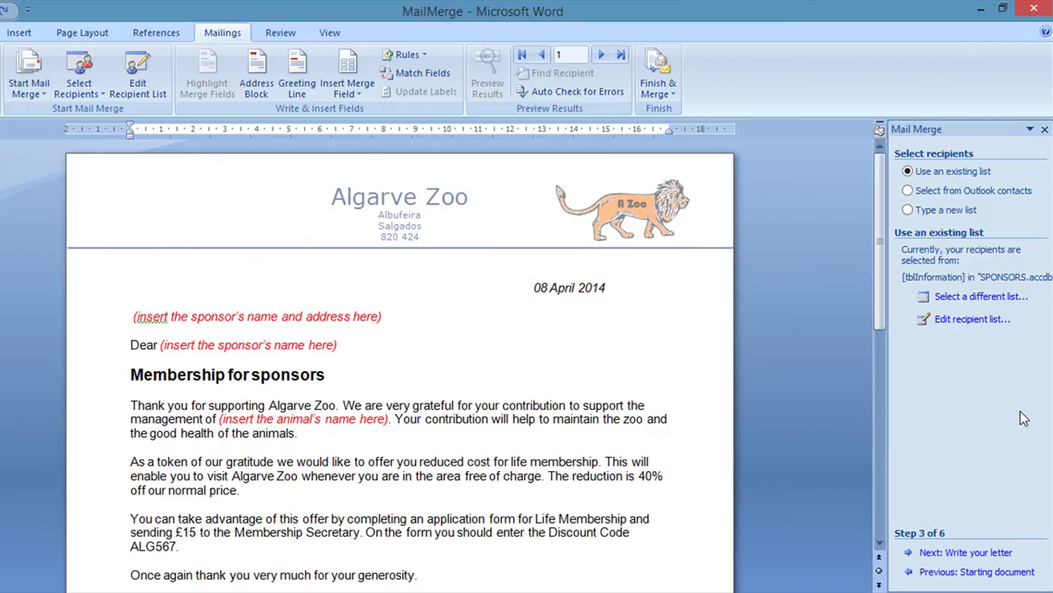
click(973, 555)
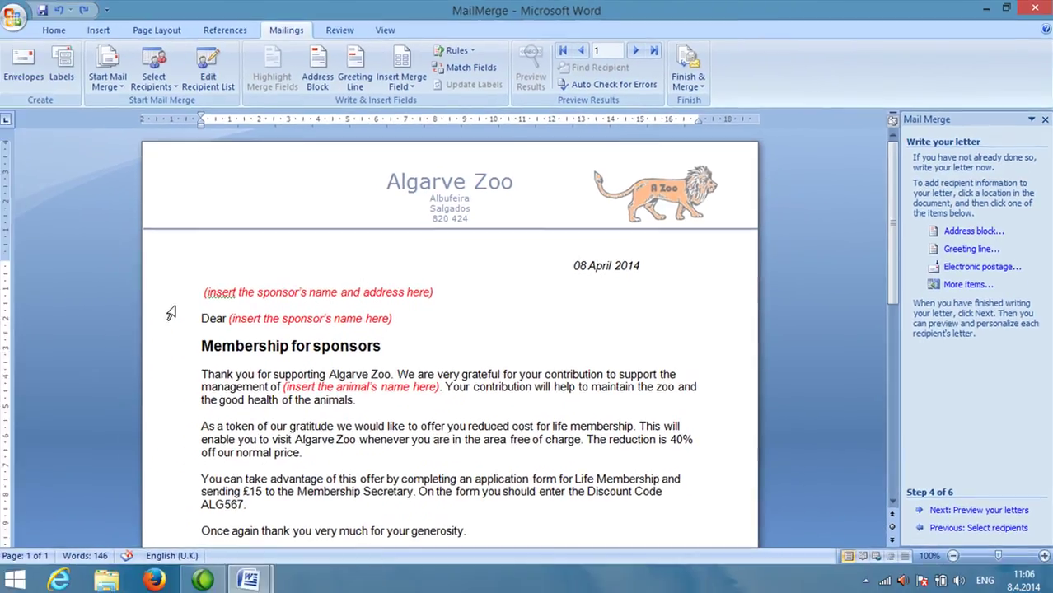
Replace the sponsor name and address placeholder with the «FNAME» merge field.
drag(205, 292, 433, 292)
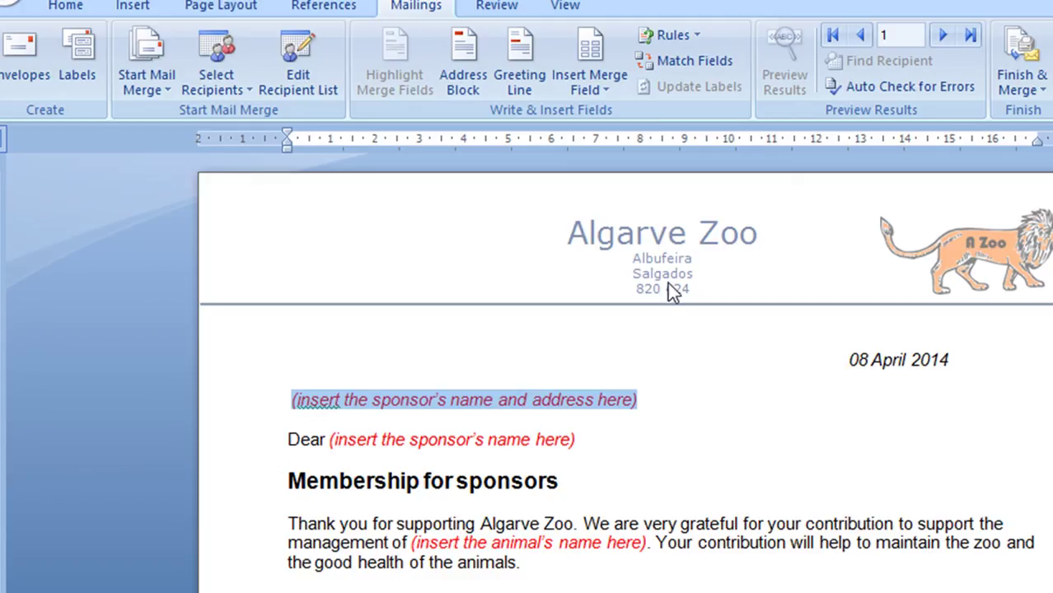
click(610, 91)
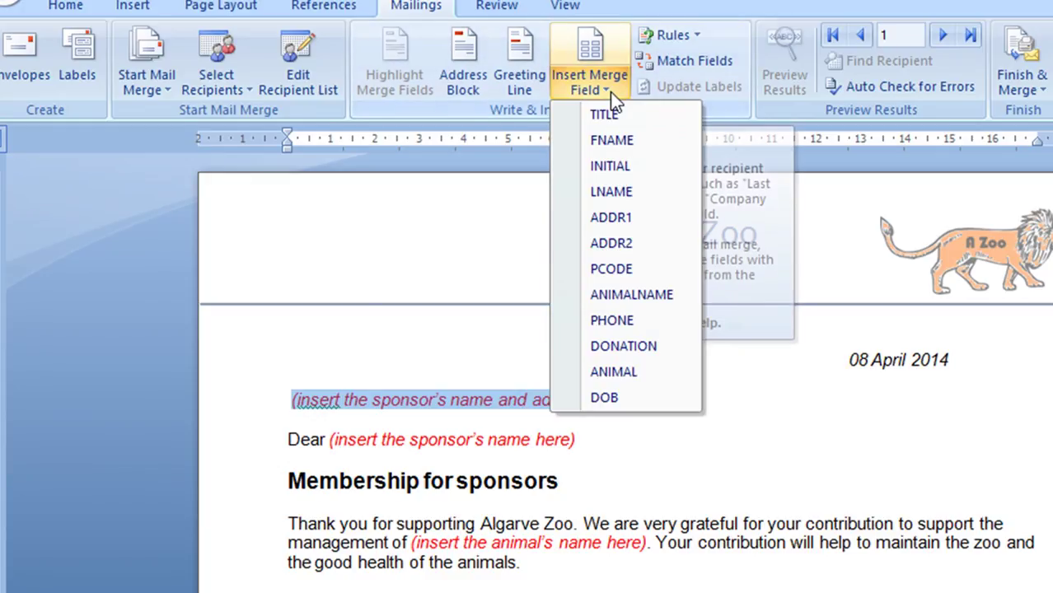
click(623, 140)
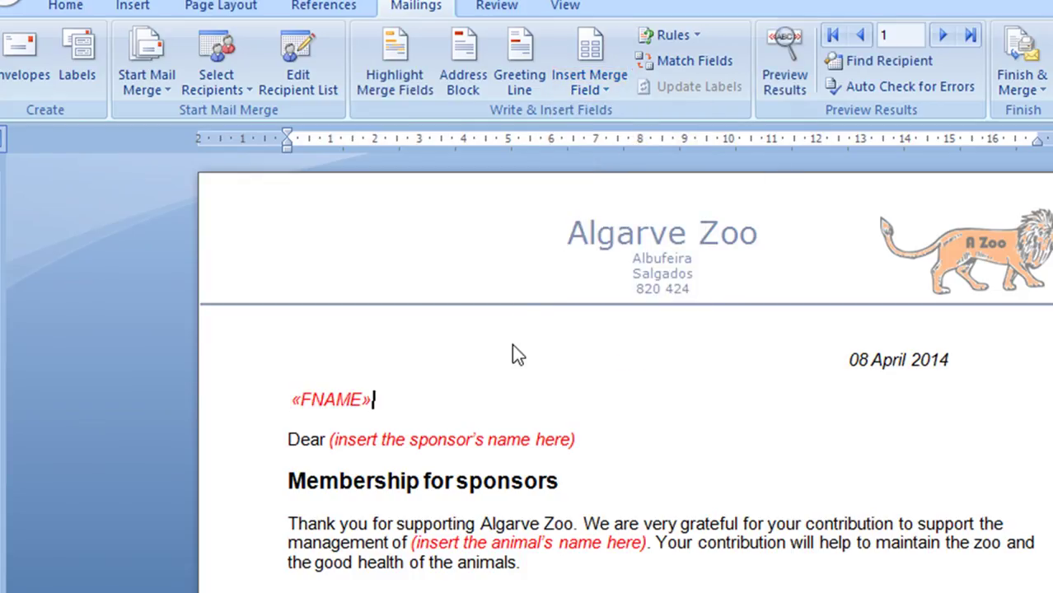
key(Return)
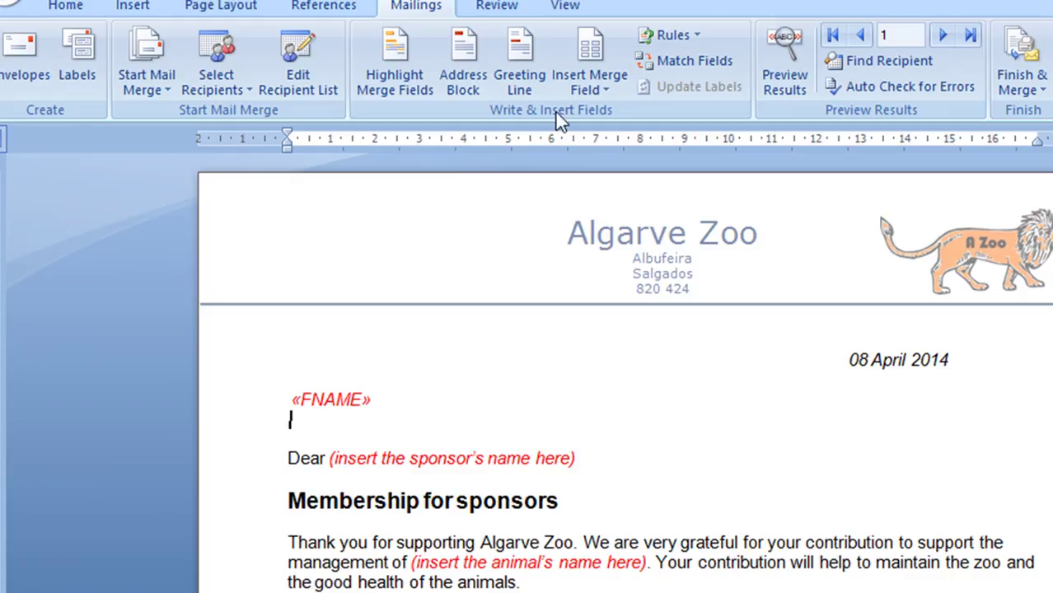
Add «ADDR1», «ADDR2» and «PCODE» on separate lines, then select the placeholder after Dear.
click(598, 86)
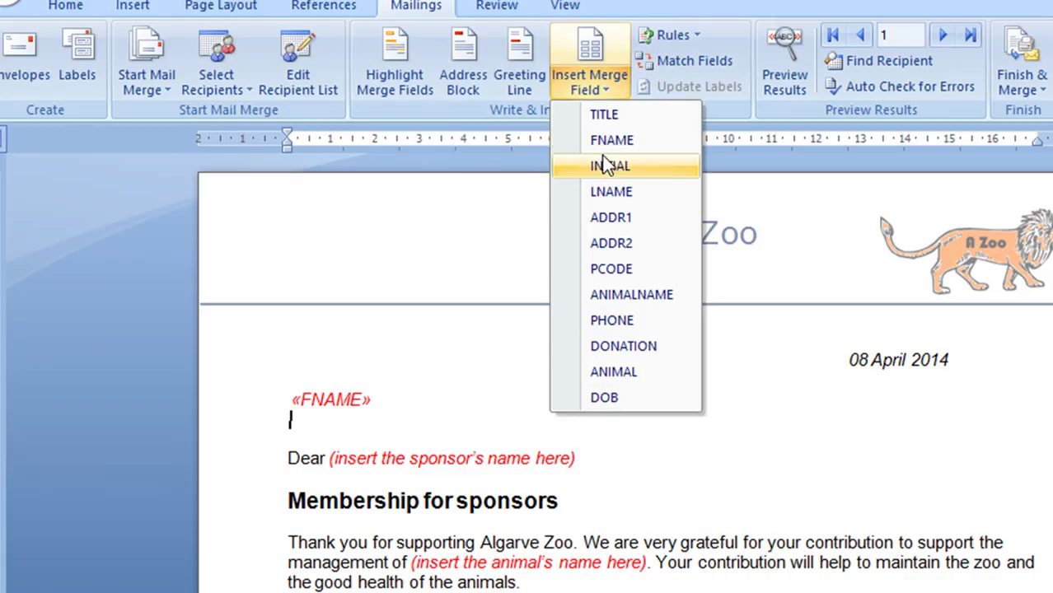
click(611, 216)
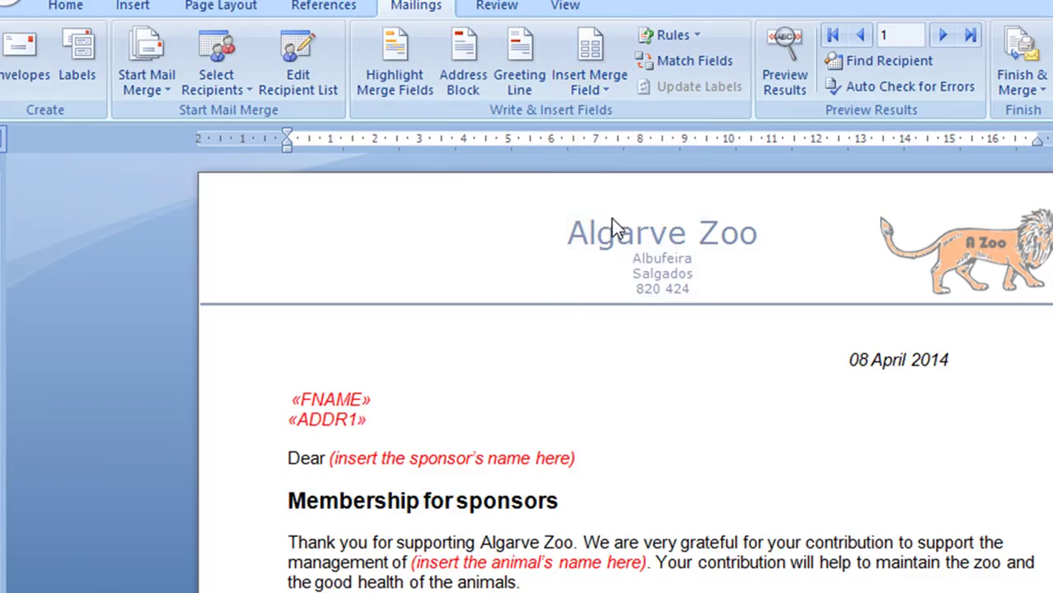
key(Return)
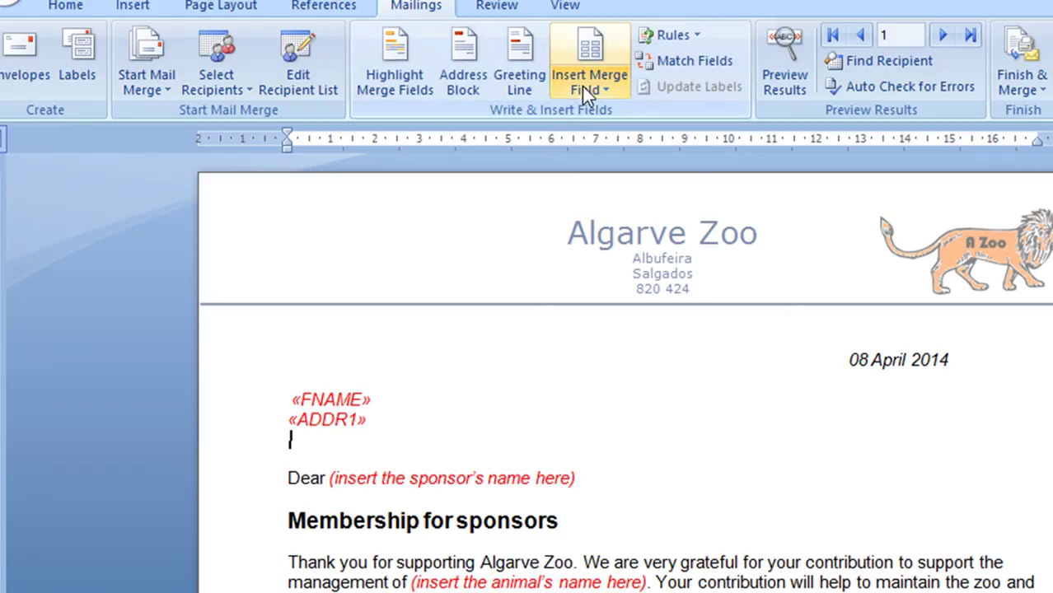
click(582, 87)
click(626, 238)
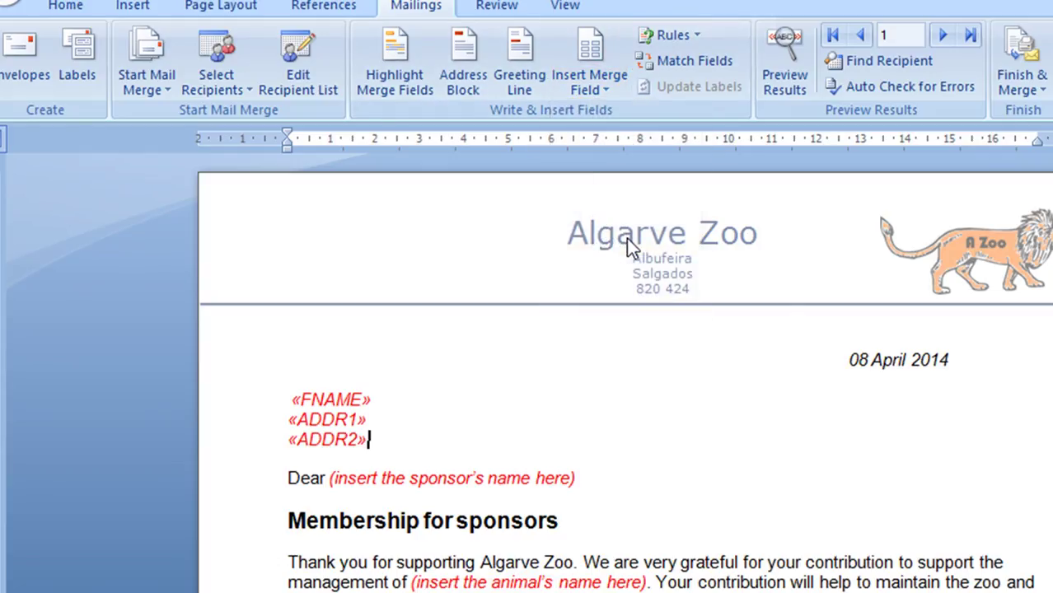
key(Return)
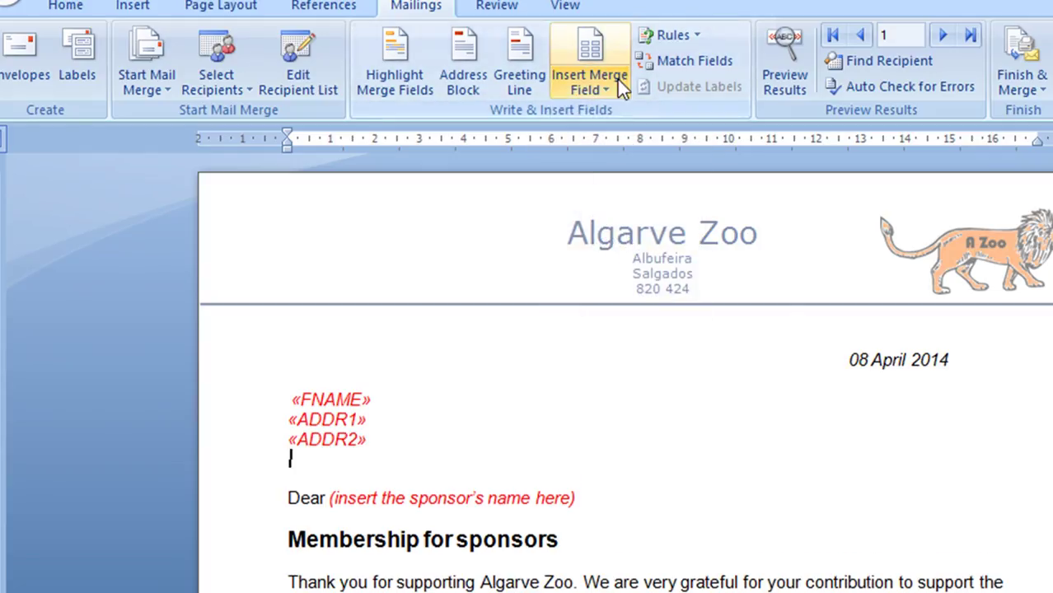
click(606, 89)
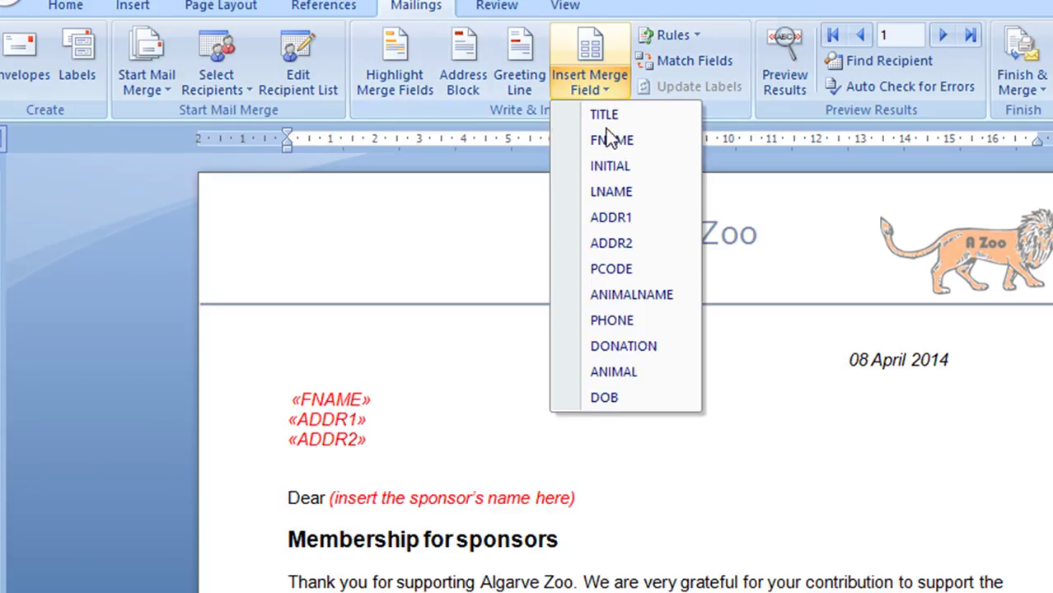
click(617, 269)
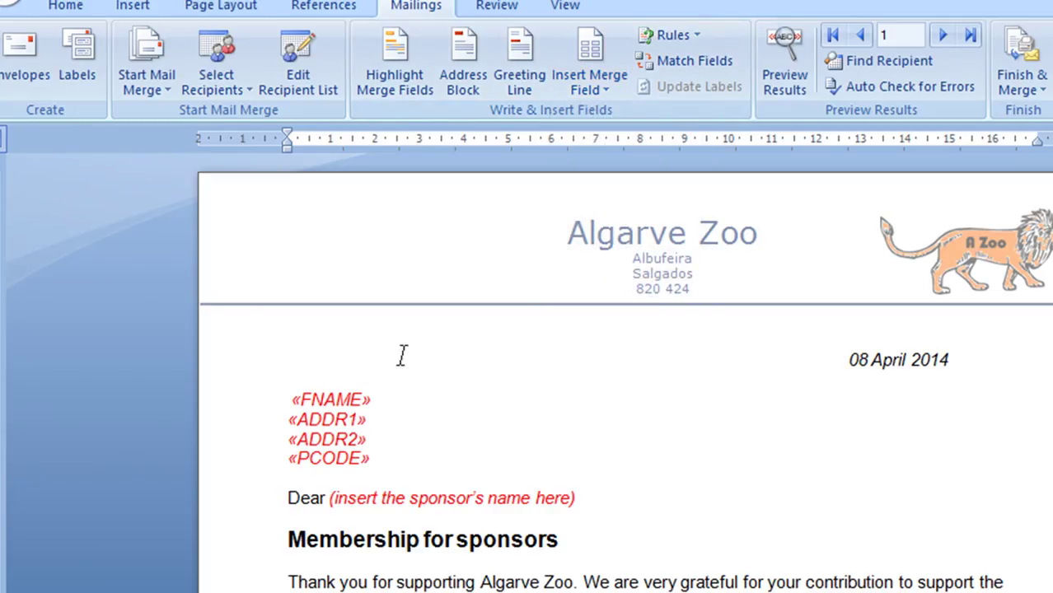
drag(331, 498, 578, 495)
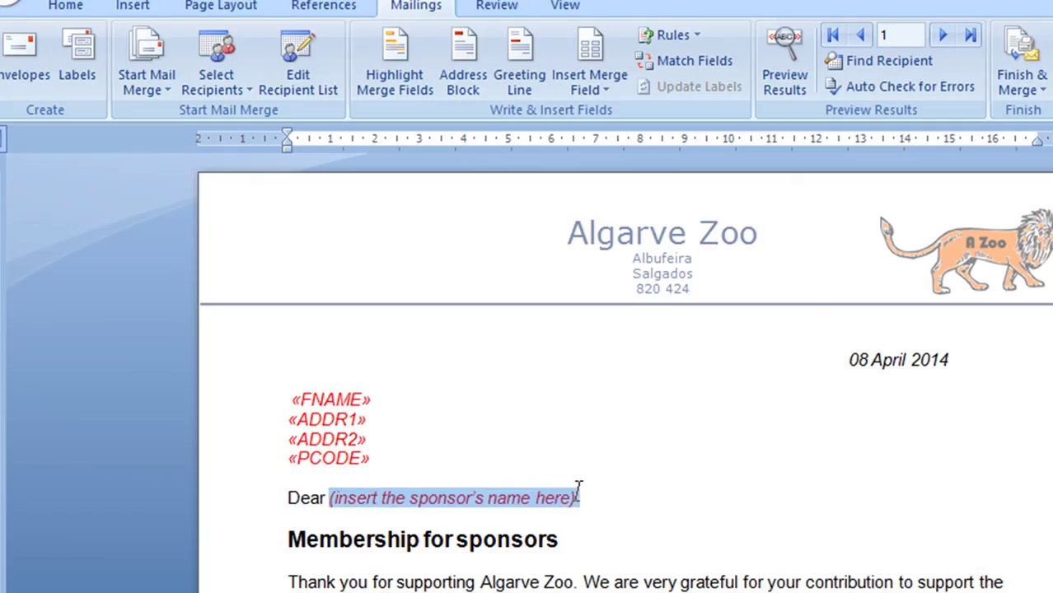
Put «FNAME» after Dear and «ANIMALNAME» in the paragraph's animal-name placeholder.
click(586, 90)
click(587, 143)
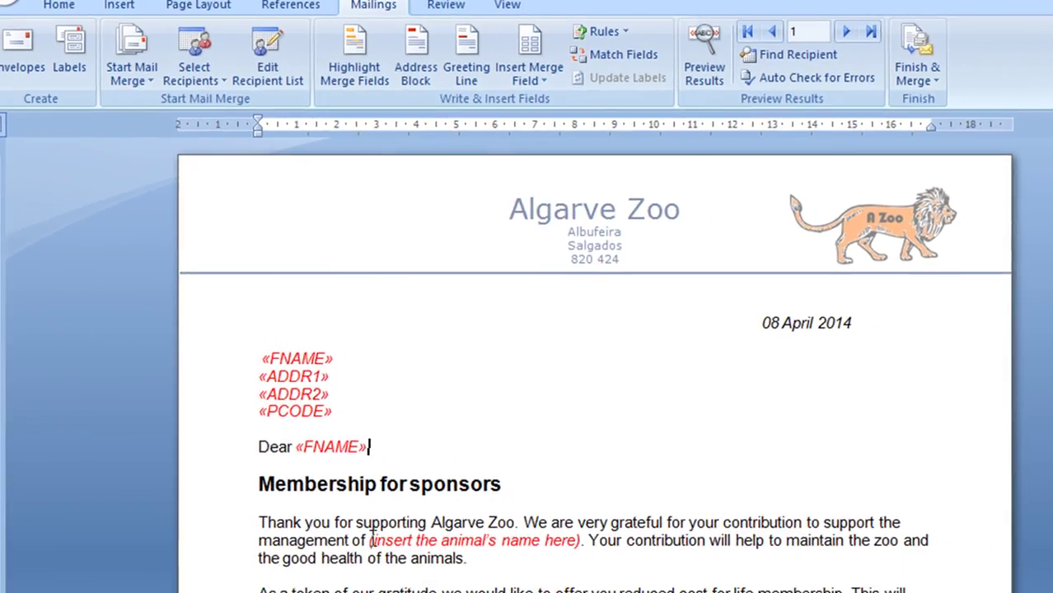
drag(371, 541, 587, 541)
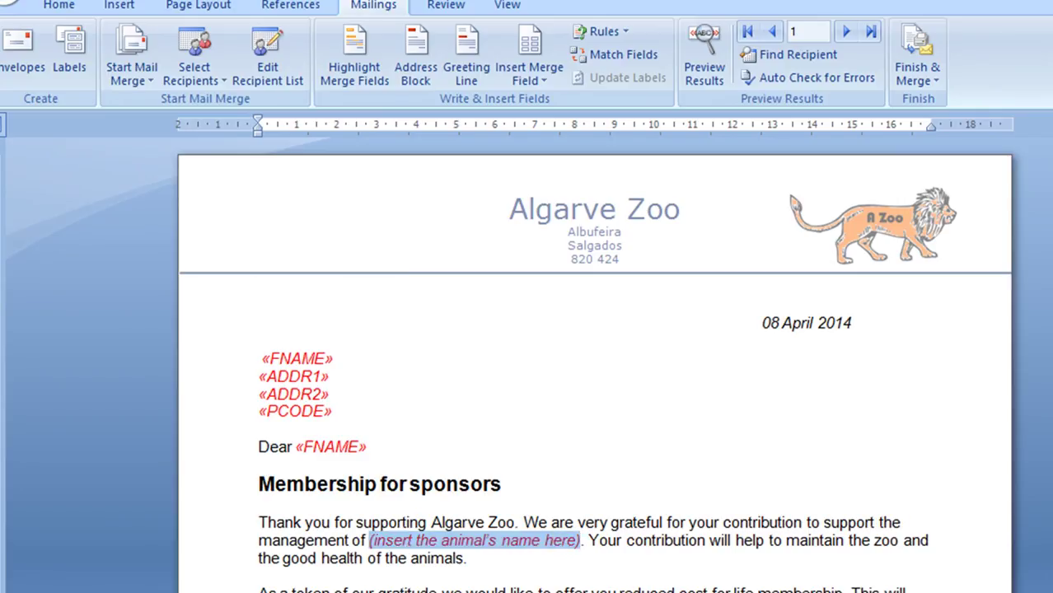
click(546, 80)
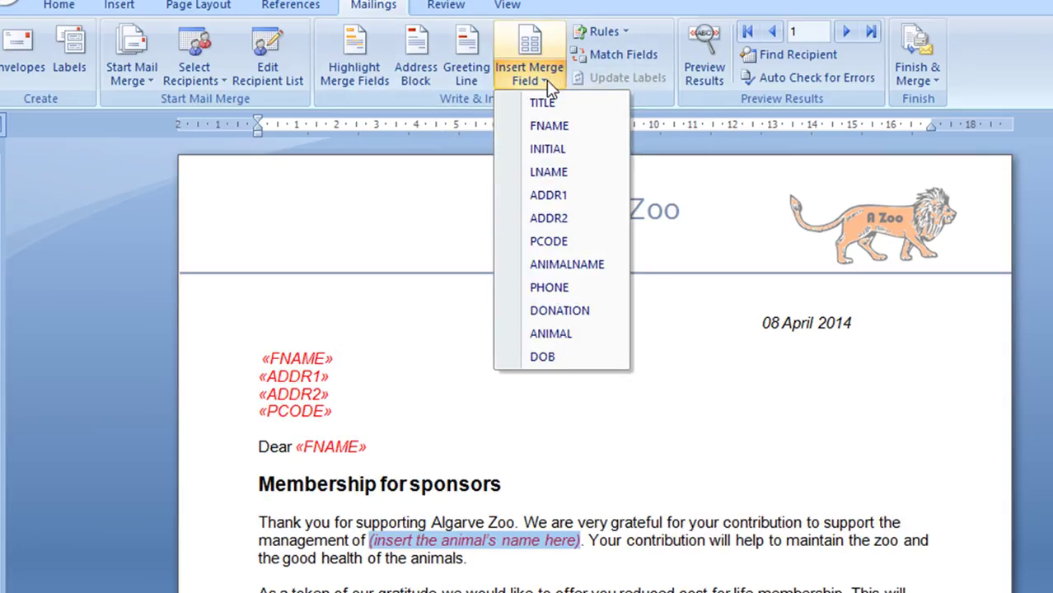
click(564, 265)
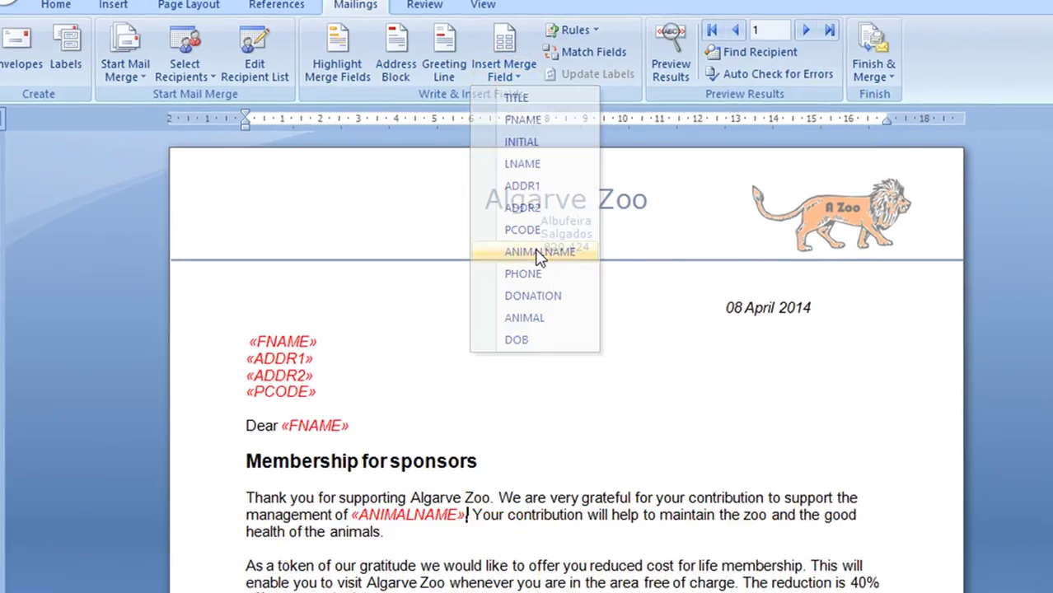
scroll(503, 405, down, 8)
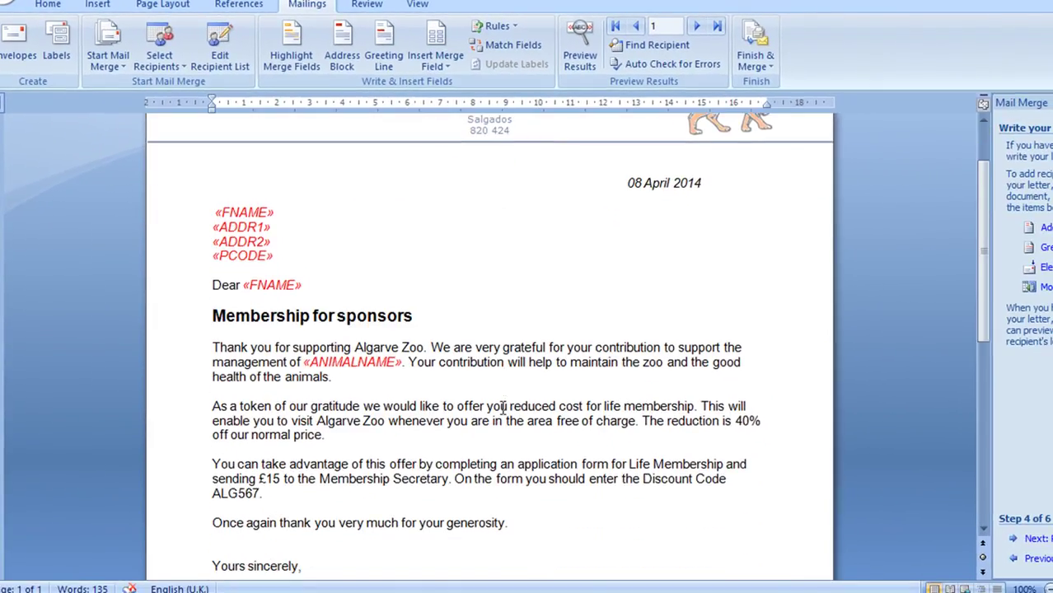
scroll(506, 417, up, 6)
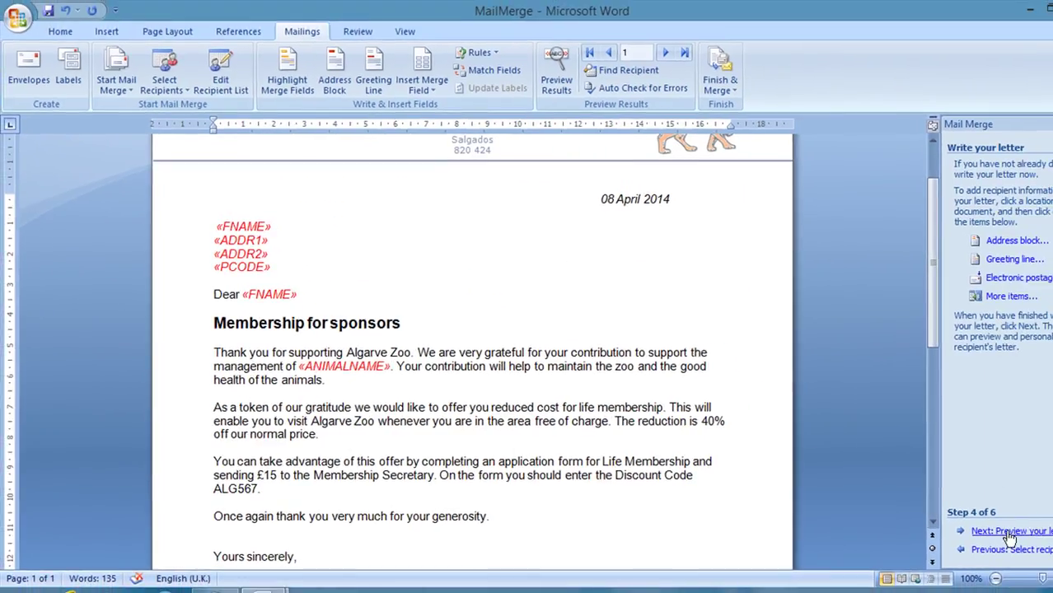
Preview the merged letters, step back to recipient 1 (animal CUTE), and close the Mail Merge pane.
click(1029, 533)
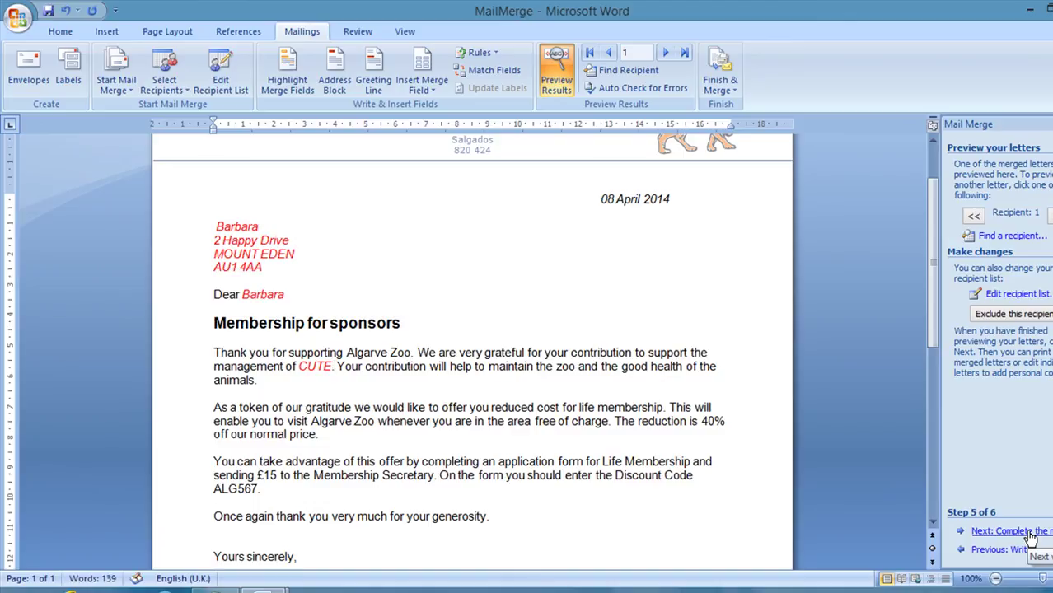
click(334, 366)
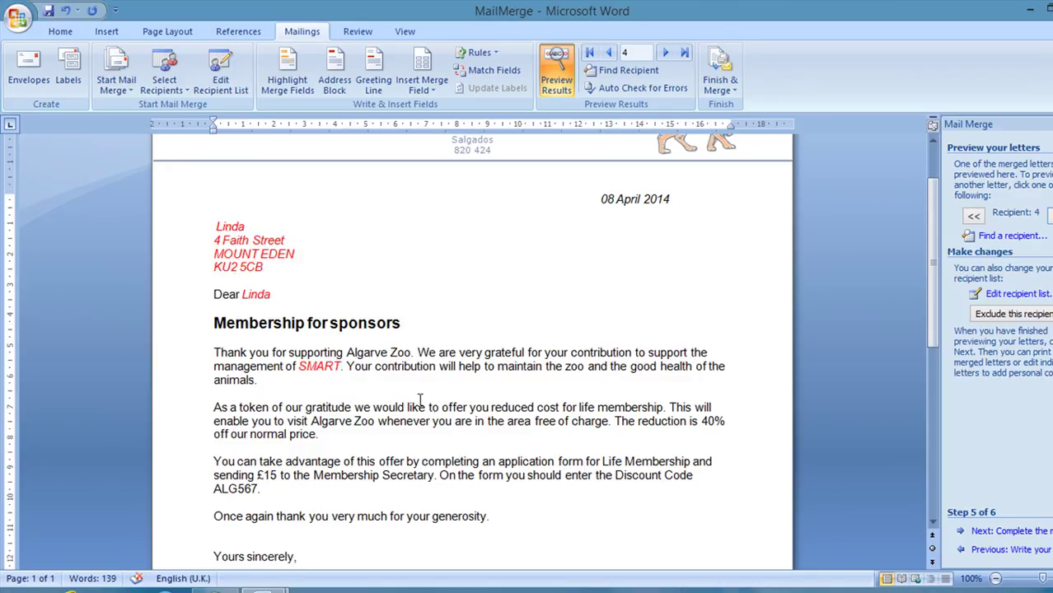
scroll(328, 390, up, 2)
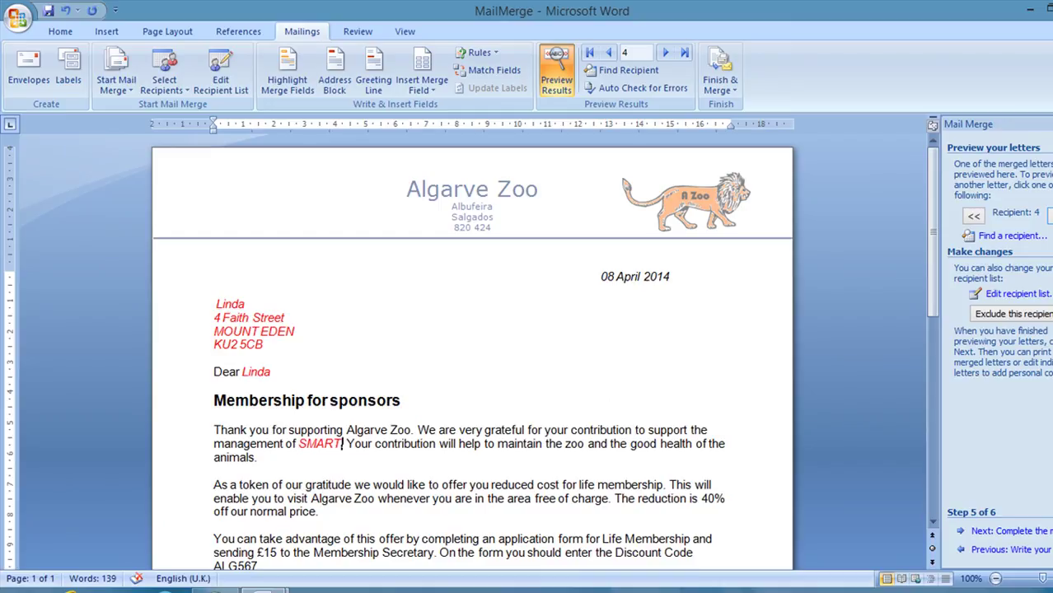
click(974, 216)
click(974, 216)
click(975, 216)
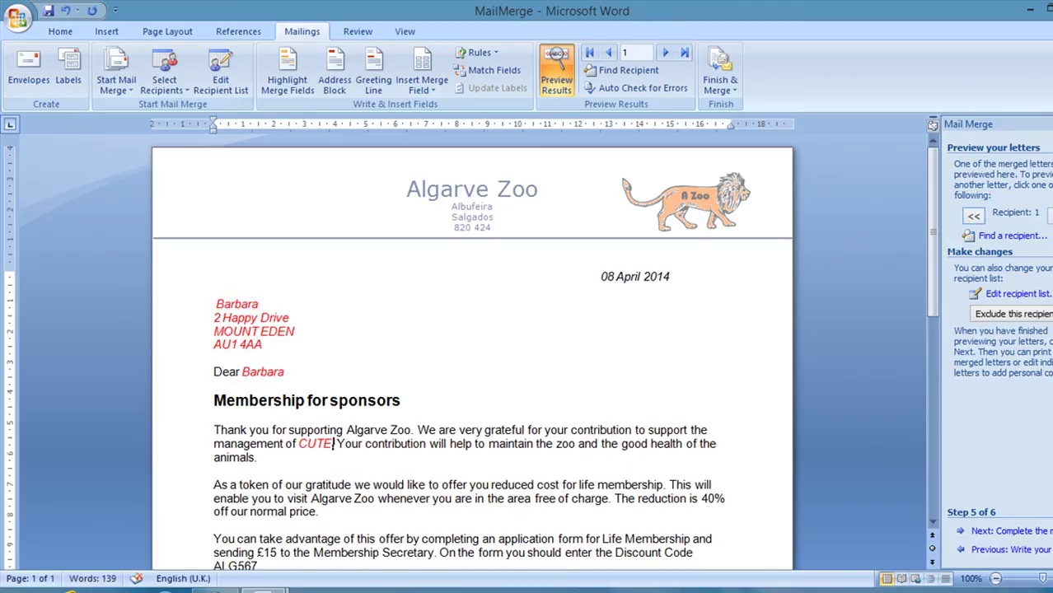
click(1049, 124)
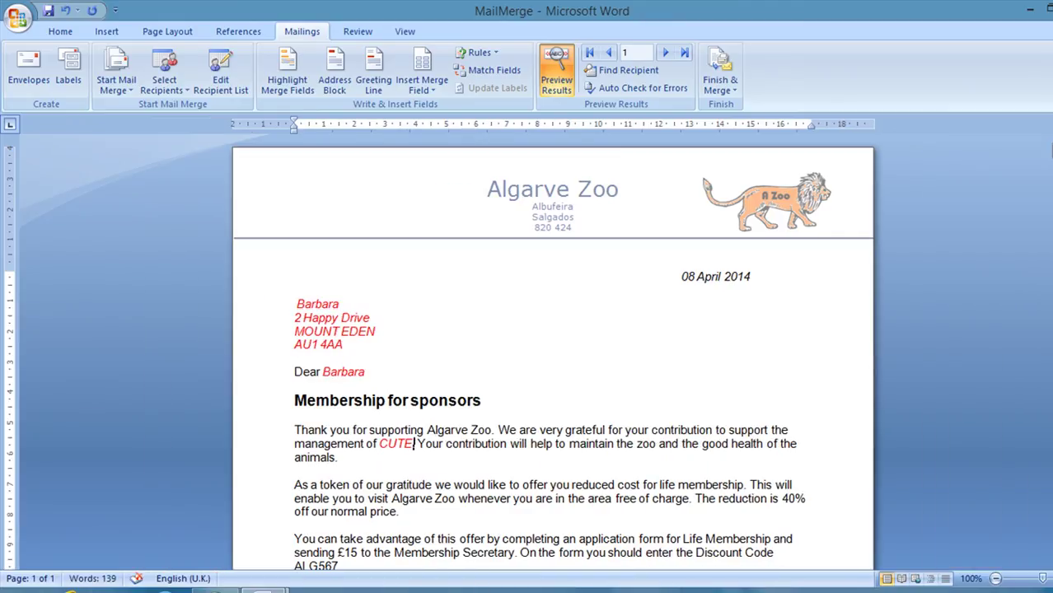
Open the Print dialog for Microsoft XPS Document Writer with the page range set to 1.
click(17, 17)
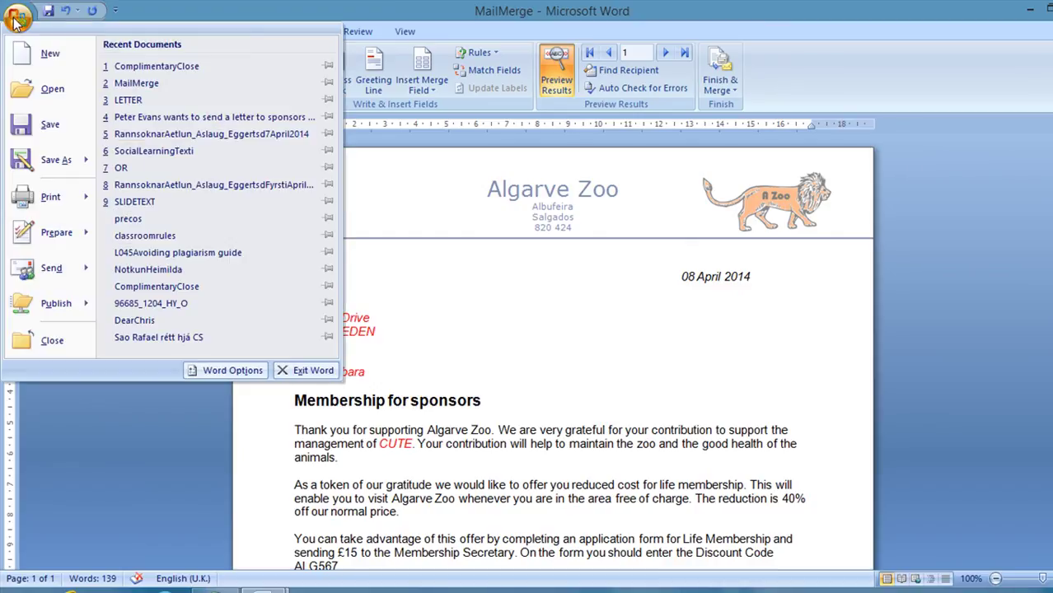
click(40, 194)
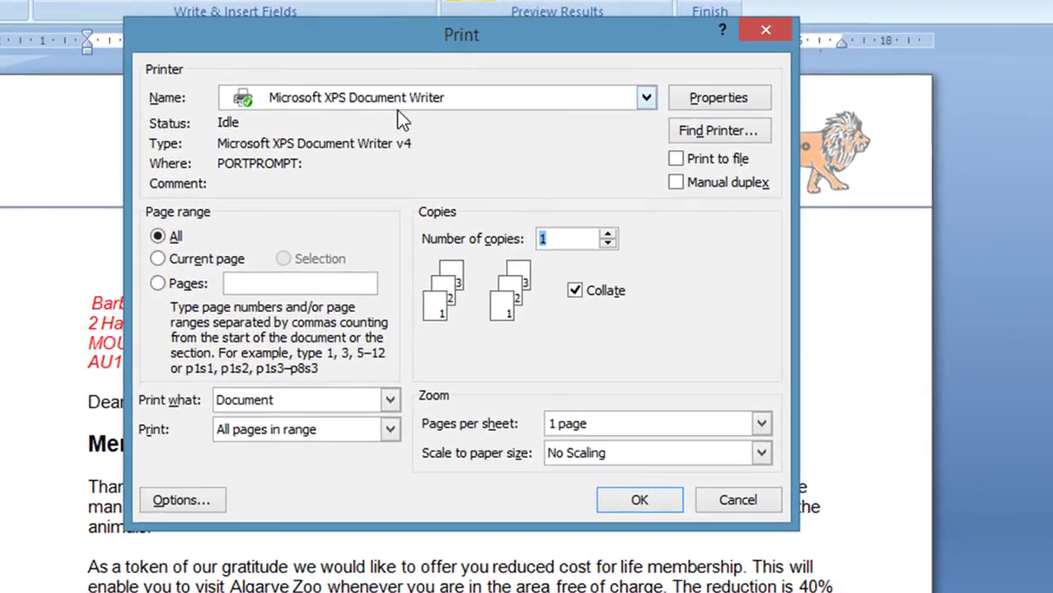
click(158, 282)
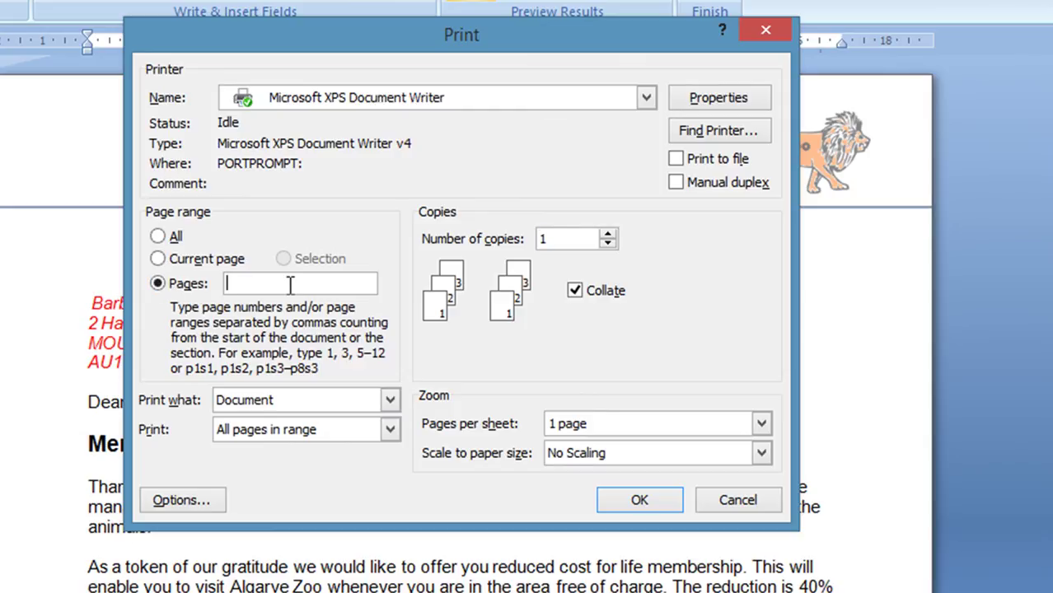
text(1)
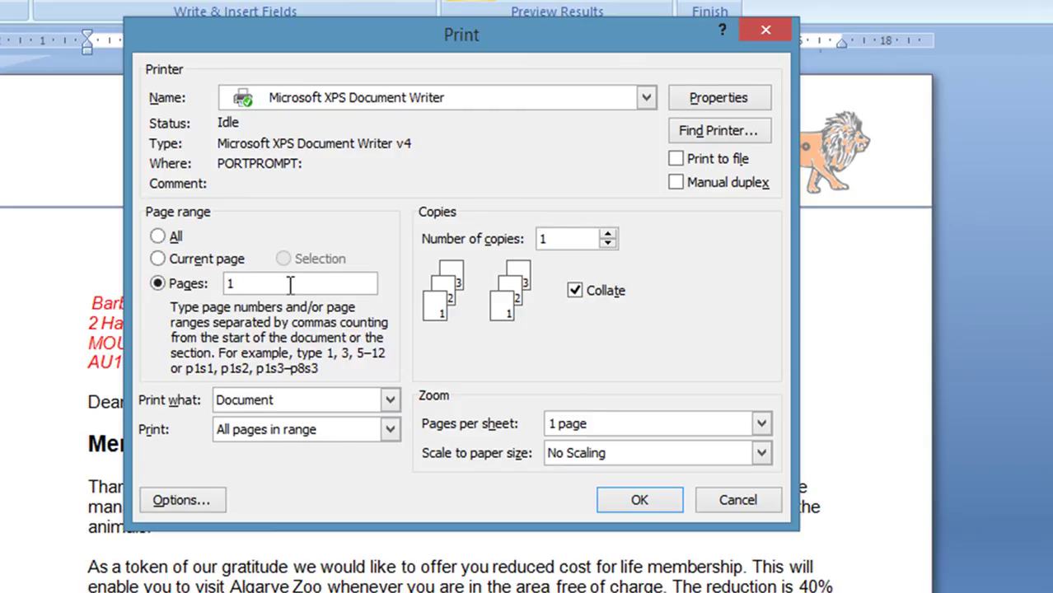